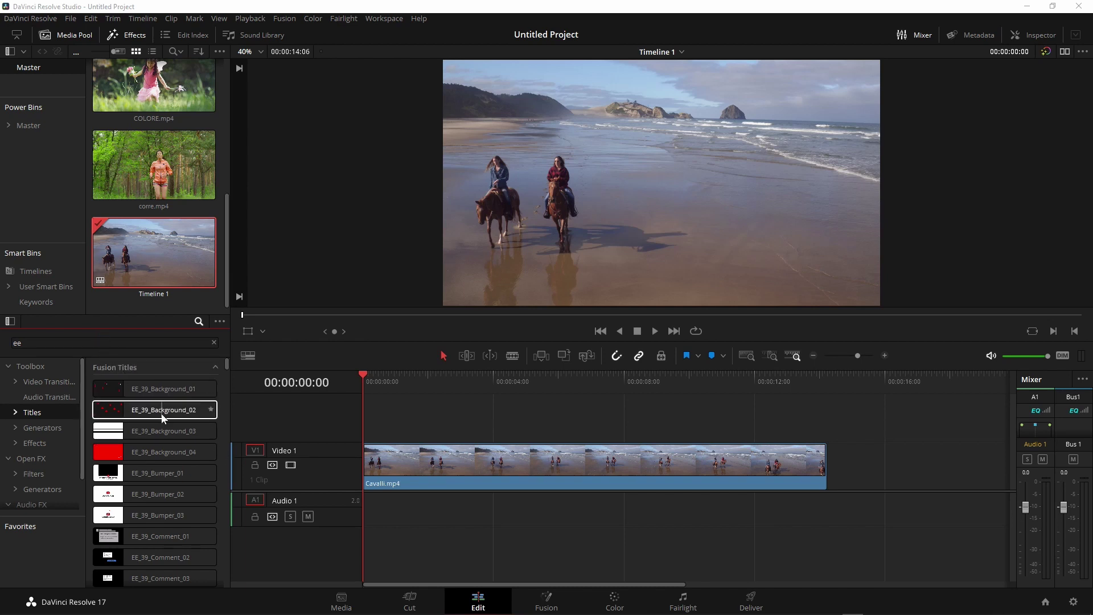
- Preview the EE_39_Background_02 title from the 'ee' Fusion Titles search results
mouse_move(161, 412)
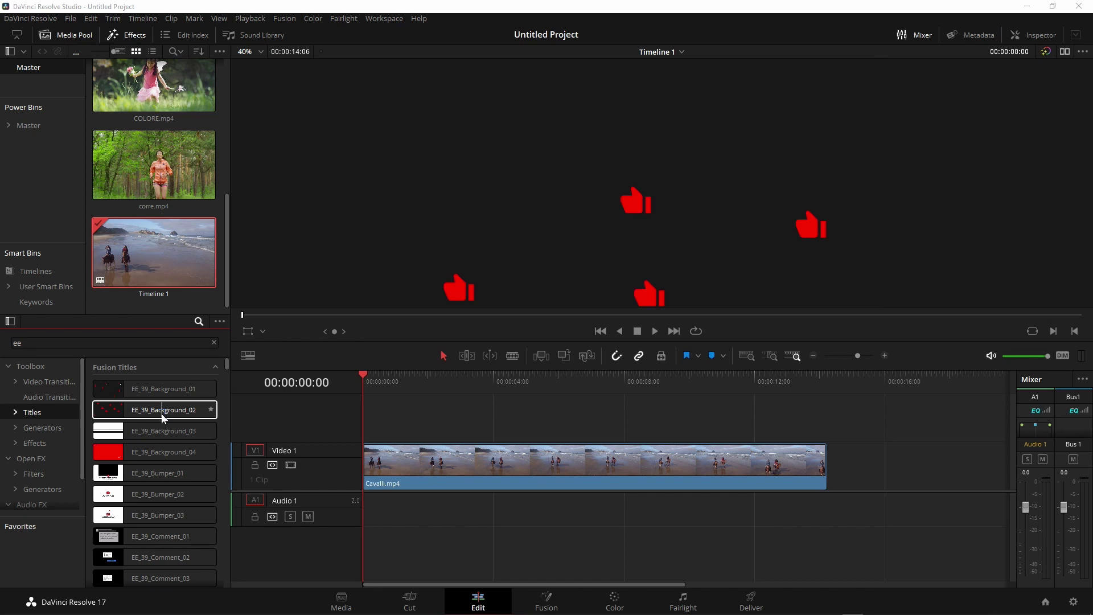
- Scroll down the Fusion Titles list to preview EE_39_Subscribe_02
drag(227, 364, 227, 501)
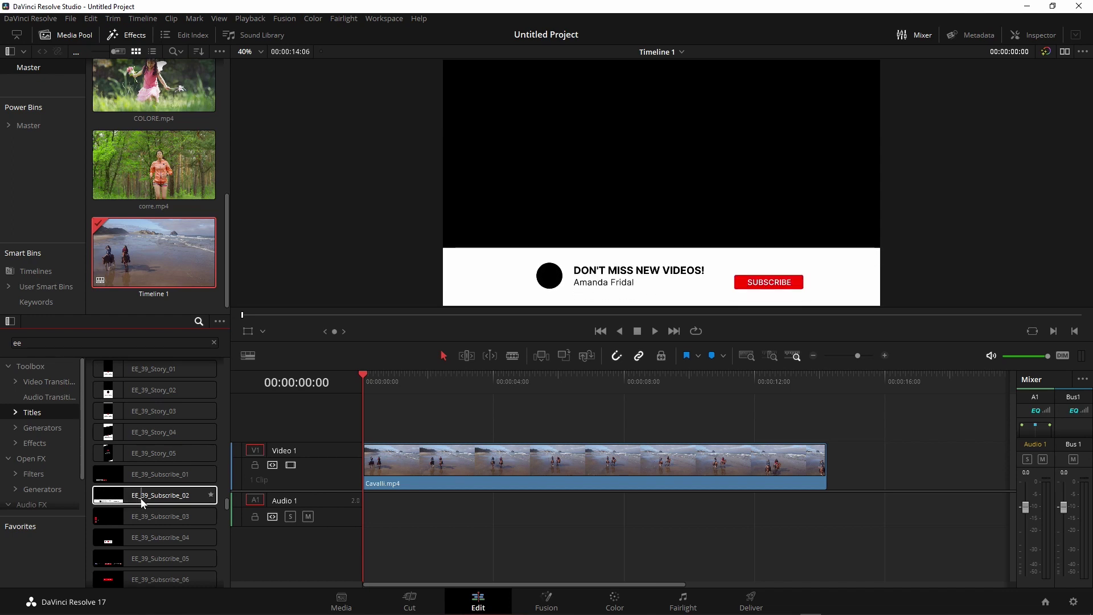
- Place EE_39_Subscribe_02 on V2 above Cavalli.mp4, play it back, and select the title clip
drag(152, 500, 422, 442)
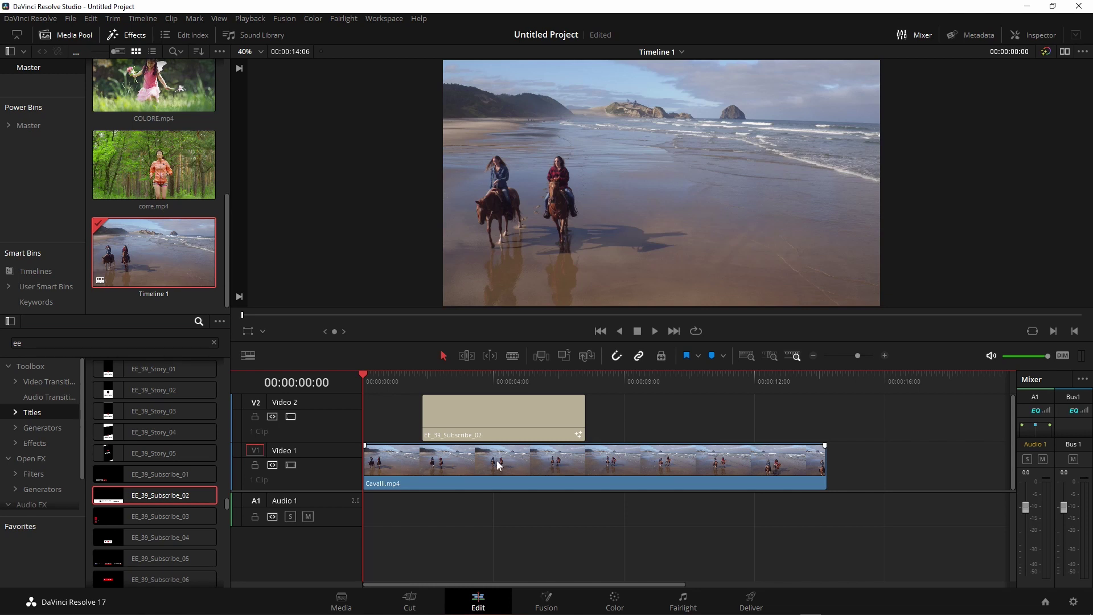
mouse_move(407, 383)
mouse_down()
mouse_move(424, 372)
mouse_move(409, 375)
mouse_up()
key(space)
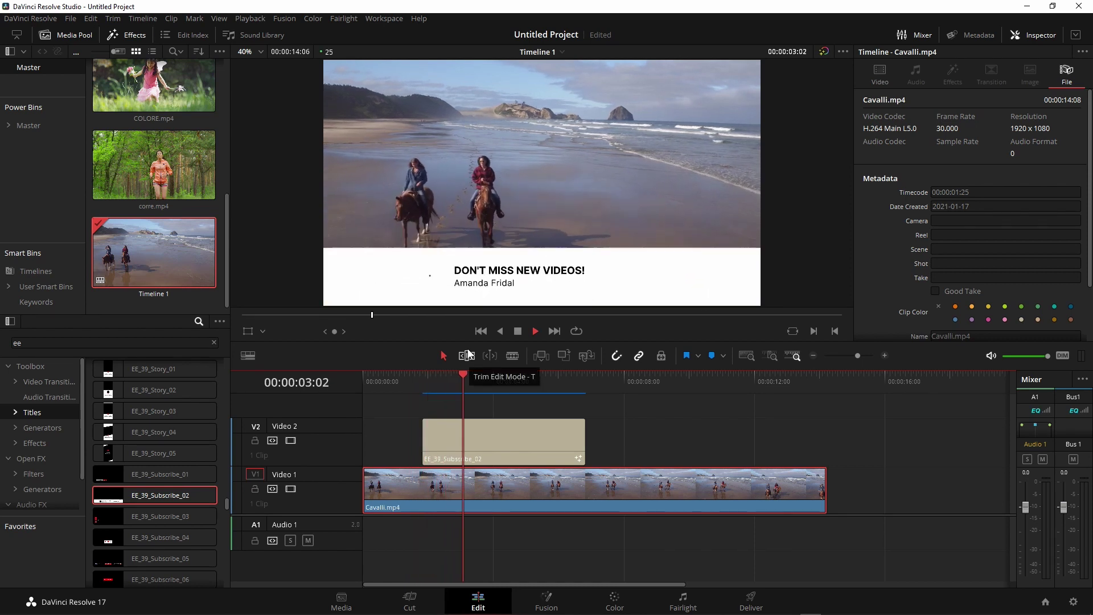
key(space)
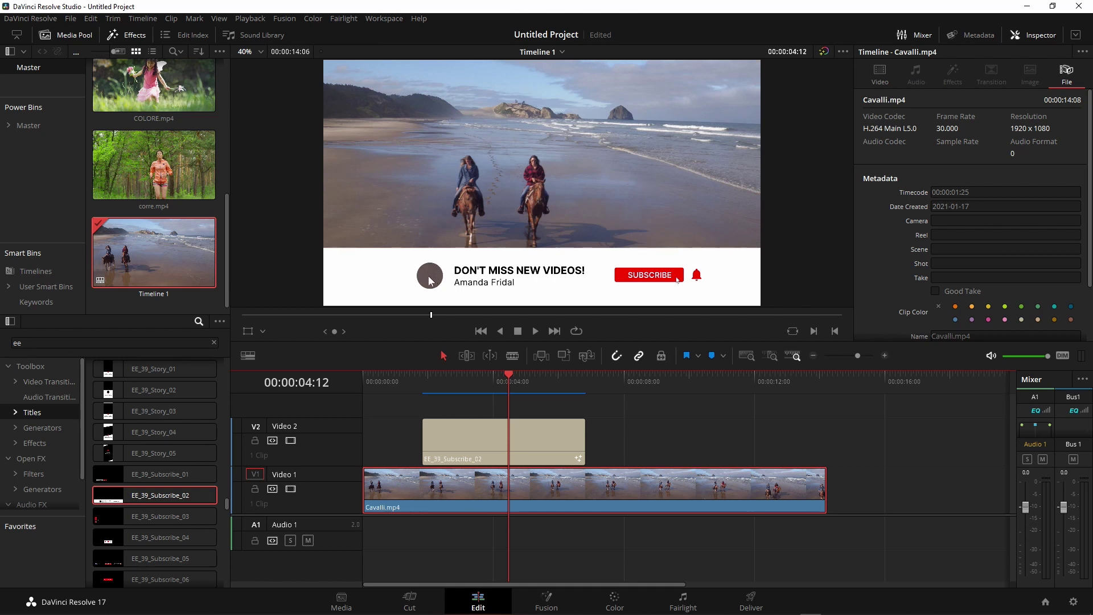
click(529, 443)
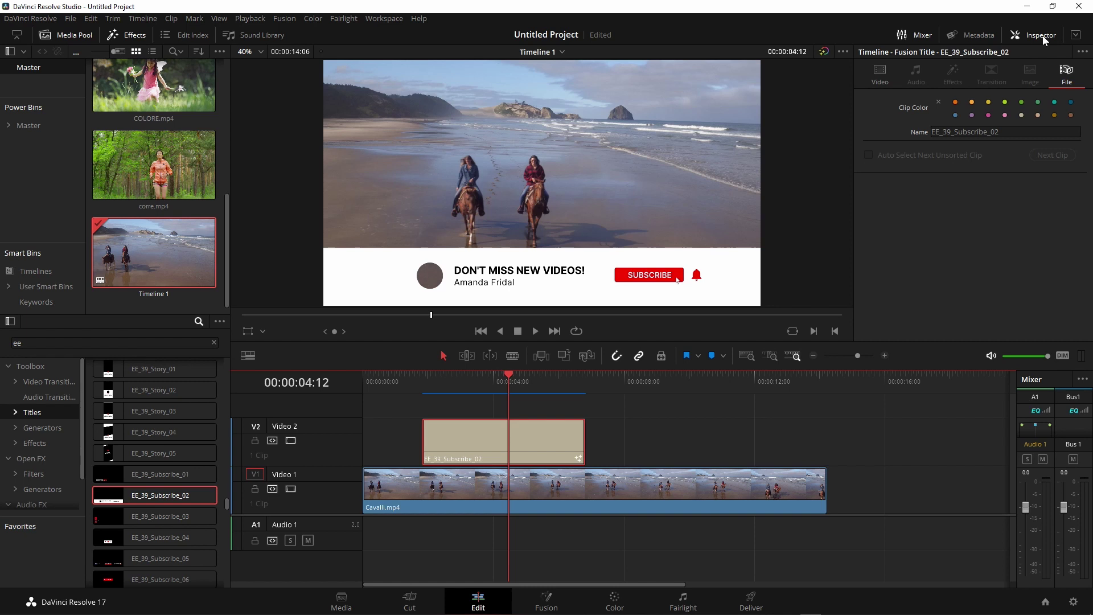
- Change the title's headline text to 'SEGUI I MIEI VIDEO' in the Inspector
click(889, 71)
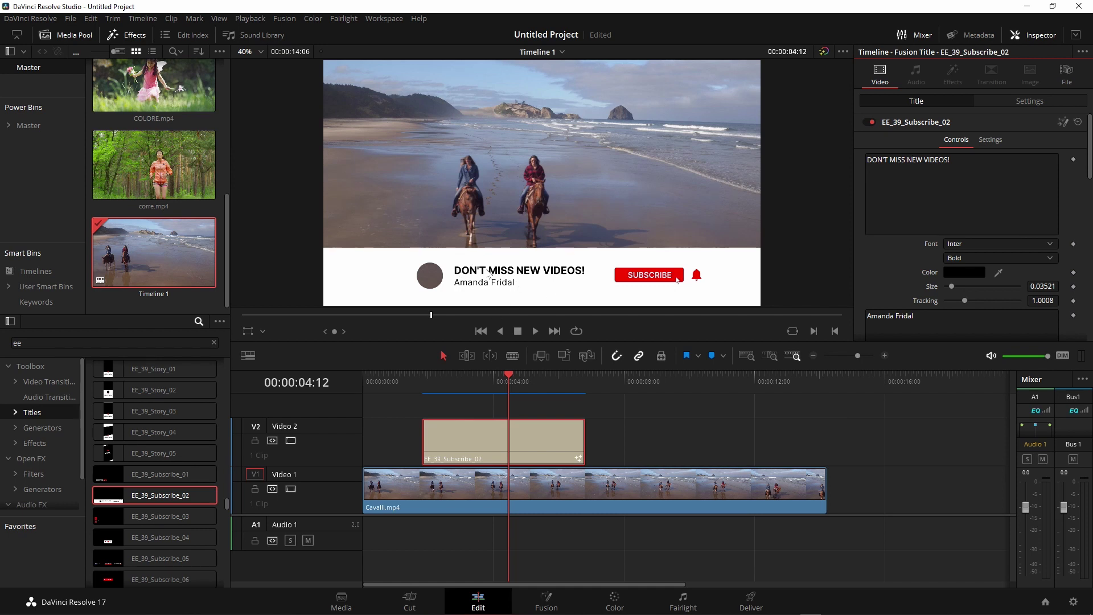
click(951, 165)
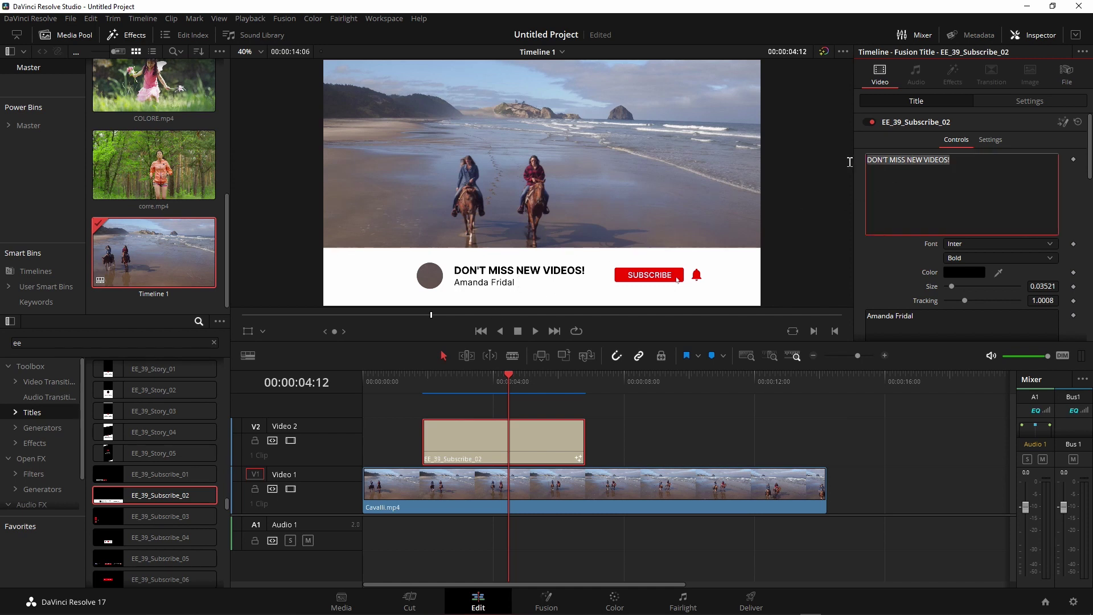
text(SEG)
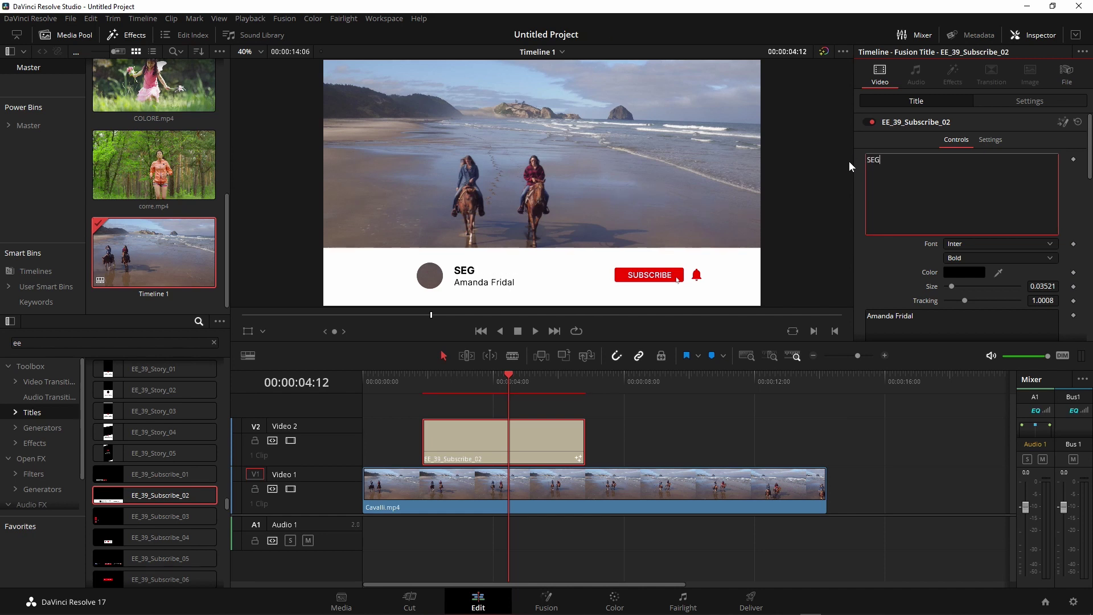
text(UI I MIEI VIDEO)
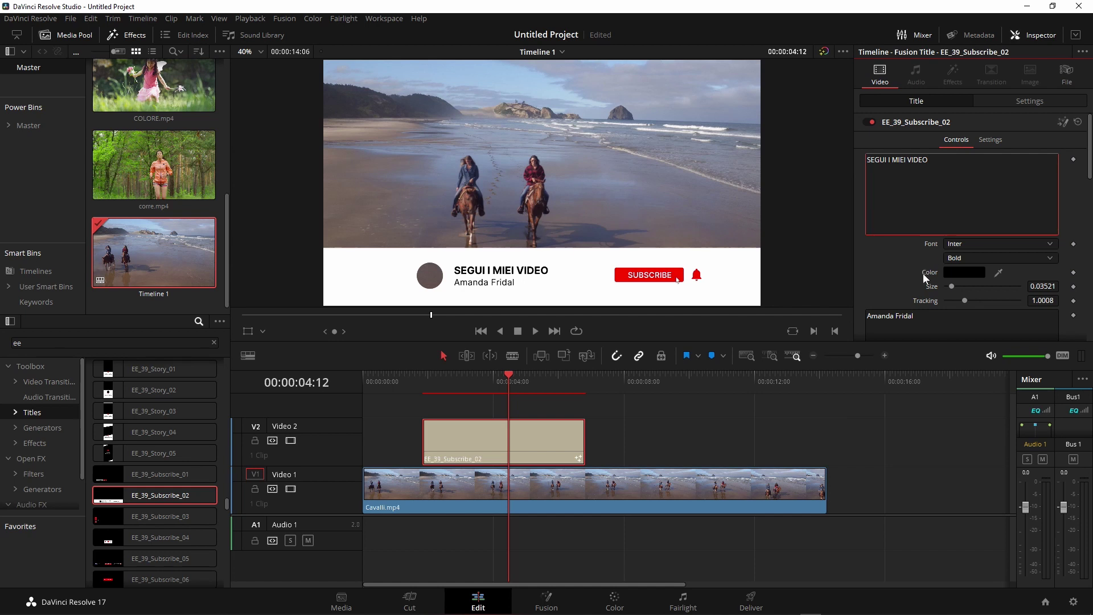
- Replace the sample name line with the channel owner's name
scroll(924, 273, down, 1)
triple_click(883, 326)
text(Franc)
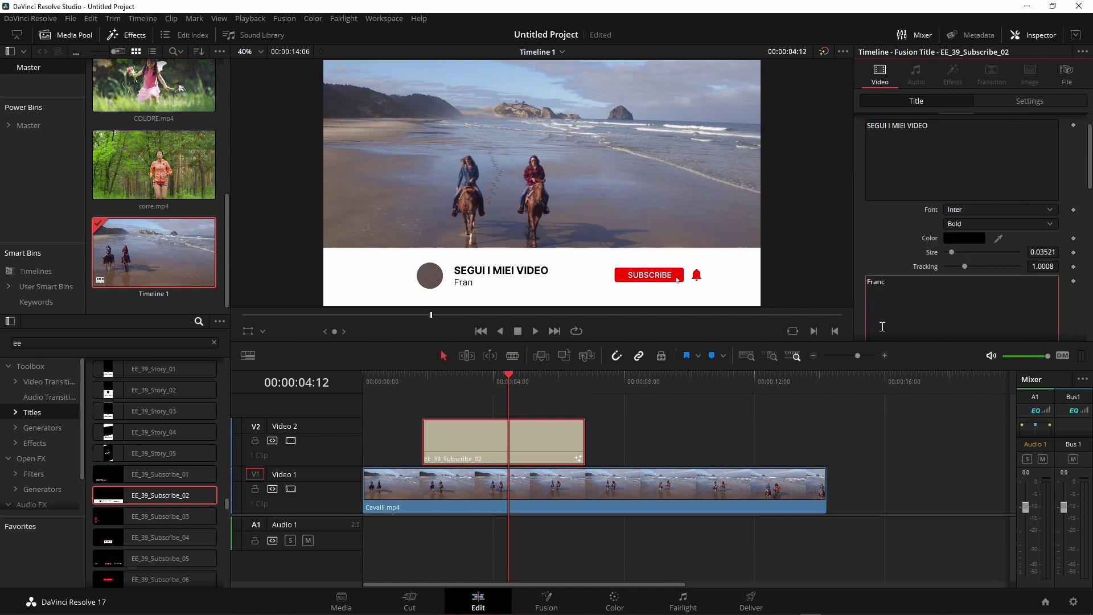
text(o Aversa)
scroll(810, 283, down, 1)
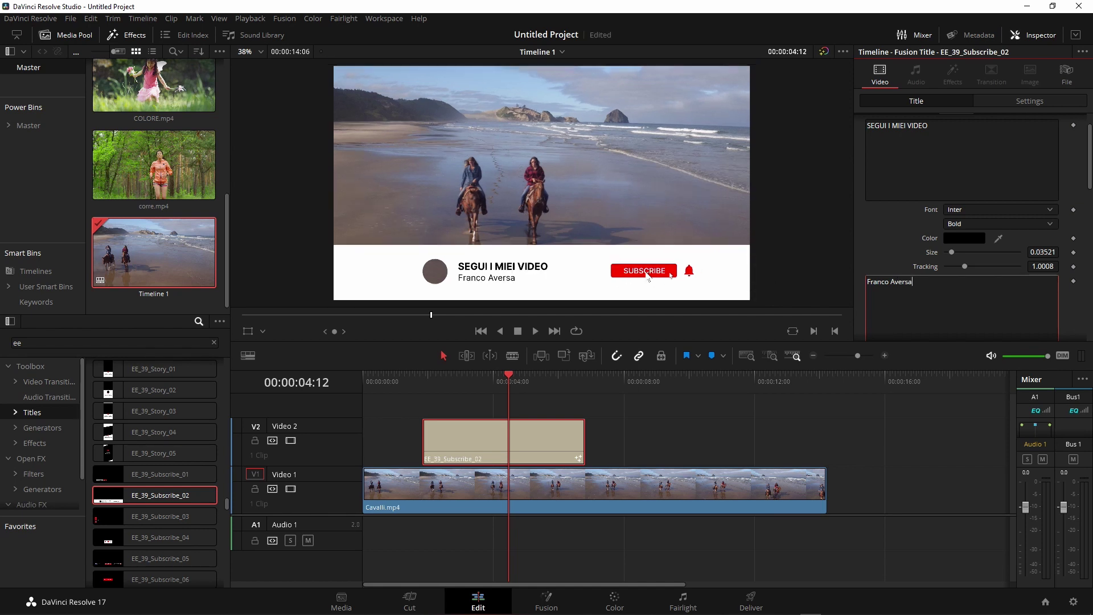
scroll(627, 275, up, 2)
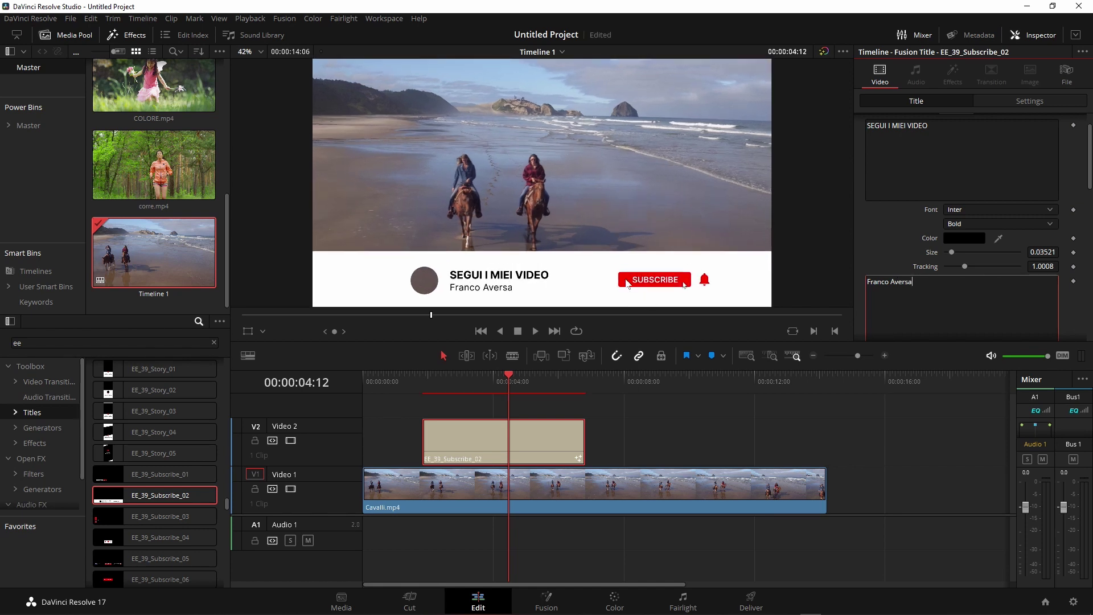
scroll(955, 257, down, 4)
click(866, 232)
- Change the button label from SUBSCRIBE to ISCRIVITI
drag(865, 233, 855, 231)
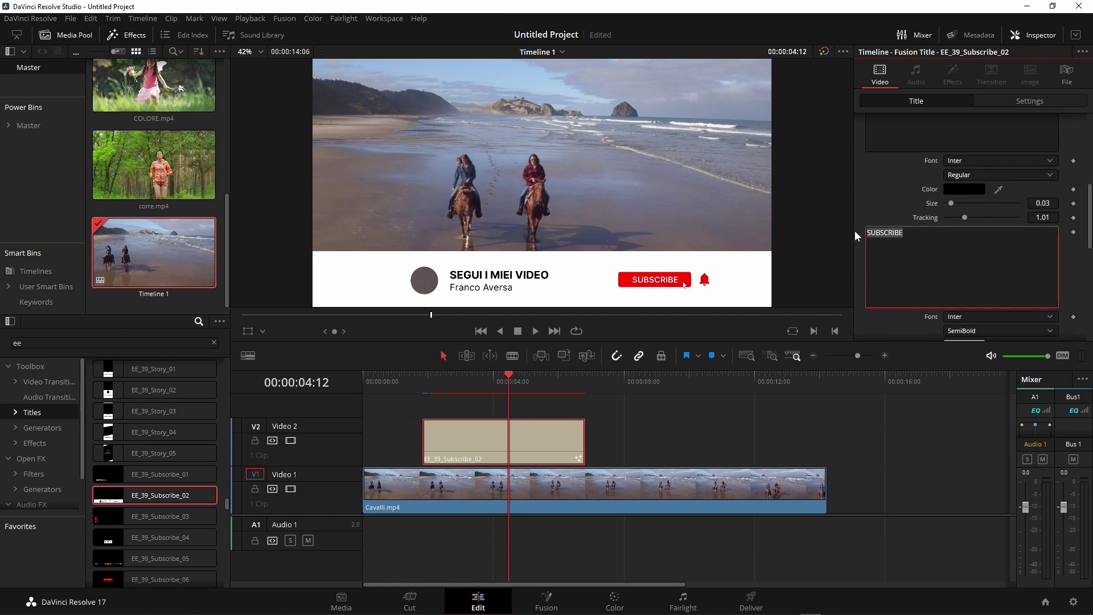
key(BackSpace)
text(ISCRIVITI)
scroll(935, 249, down, 3)
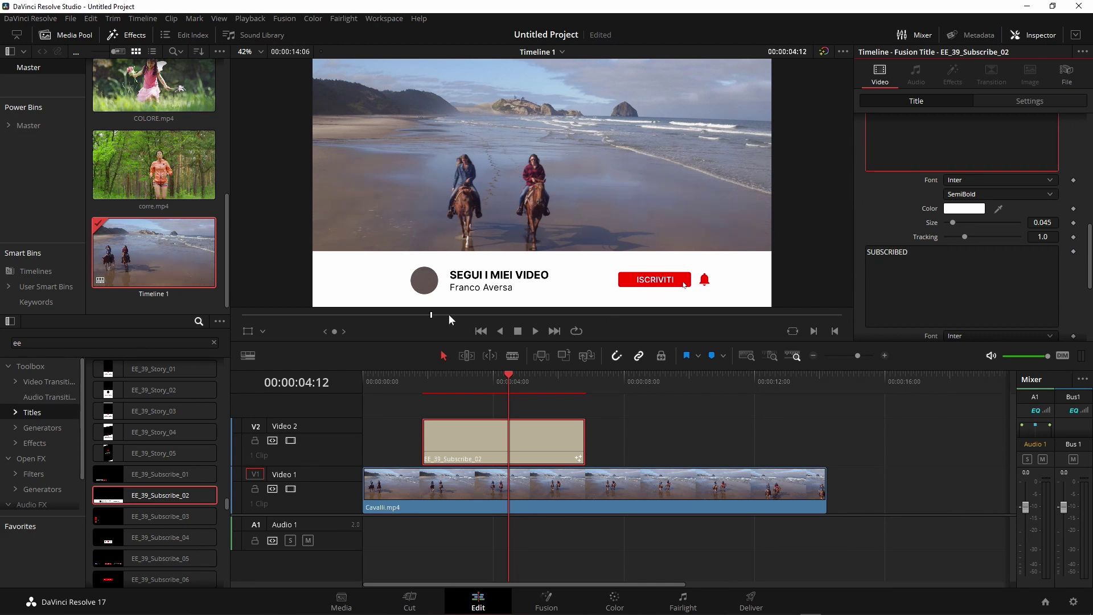
- Change the subscribed-state button label from SUBSCRIBED to ISCRITTO
drag(465, 320, 494, 320)
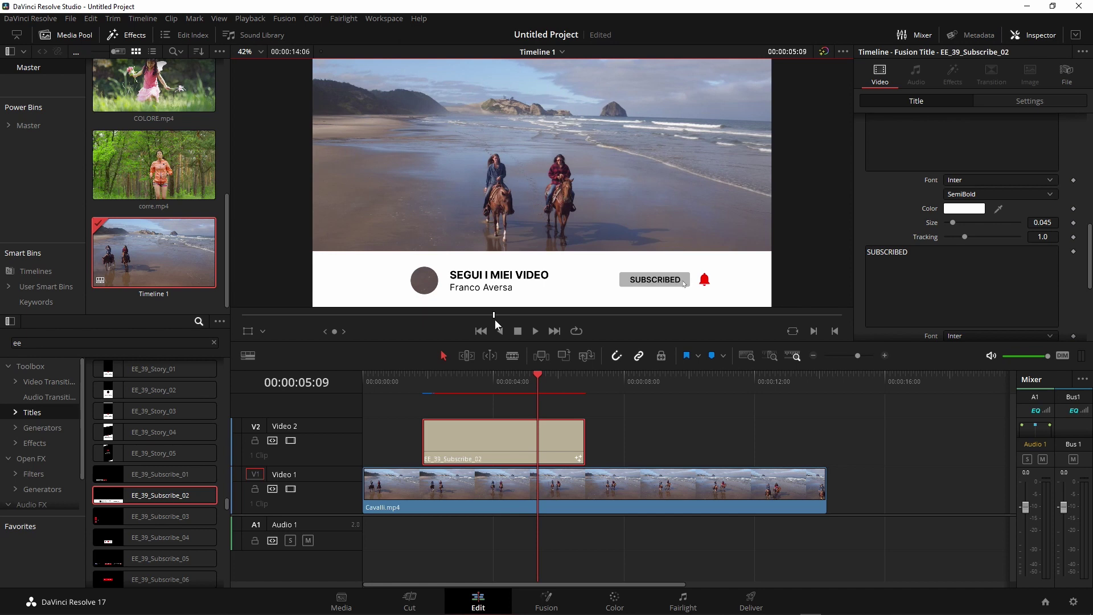
drag(914, 251, 859, 251)
key(BackSpace)
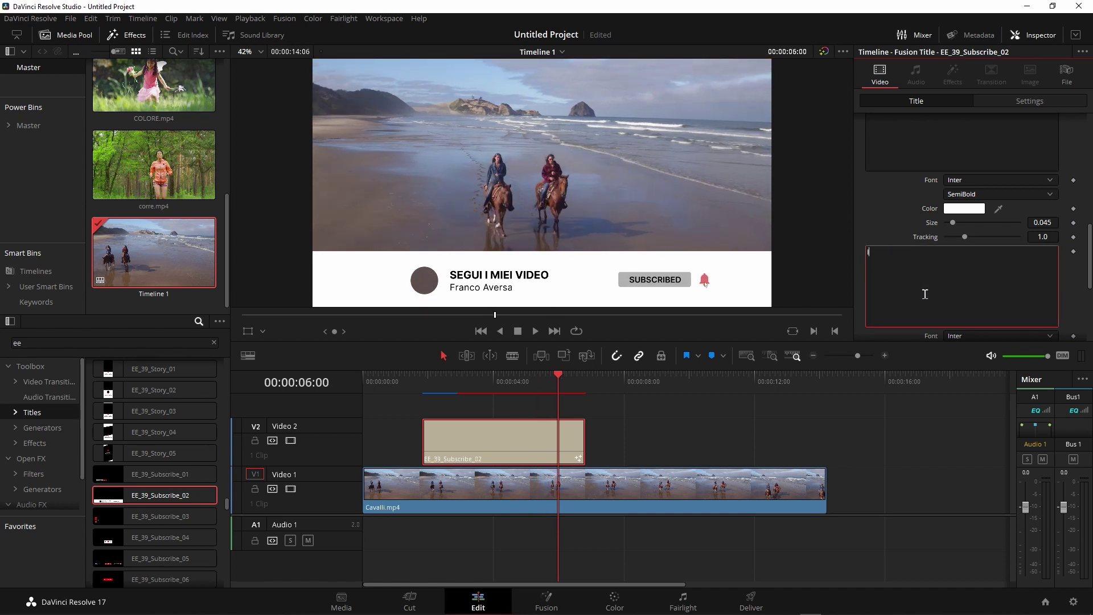
text(ISCRIT)
text(TO)
- Play back the translated lower-third and return to the frame showing ISCRITTO
click(423, 380)
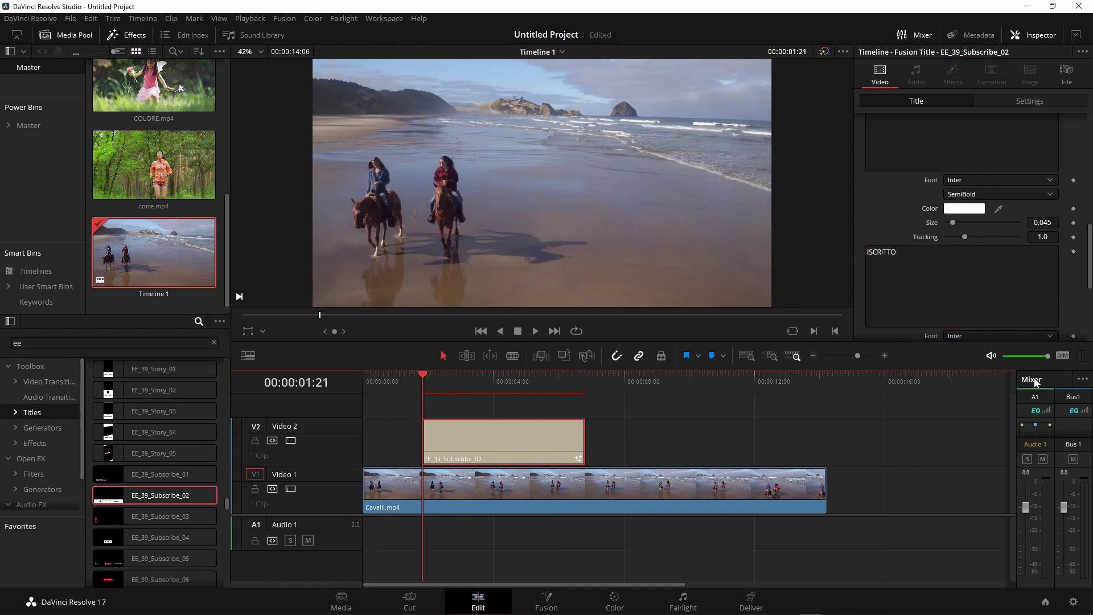
key(space)
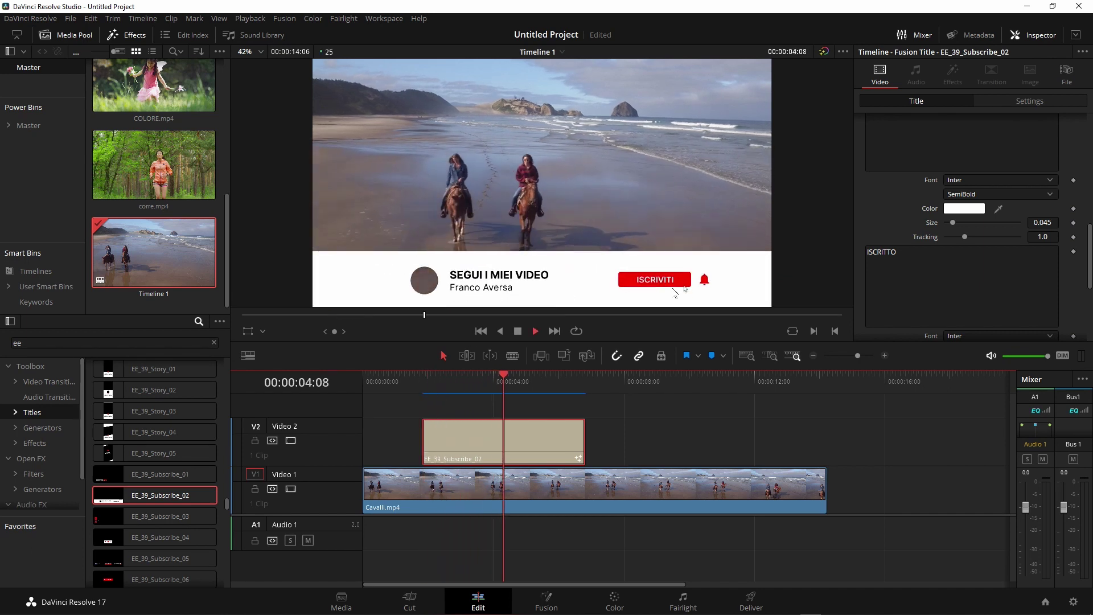
key(space)
drag(576, 367, 526, 377)
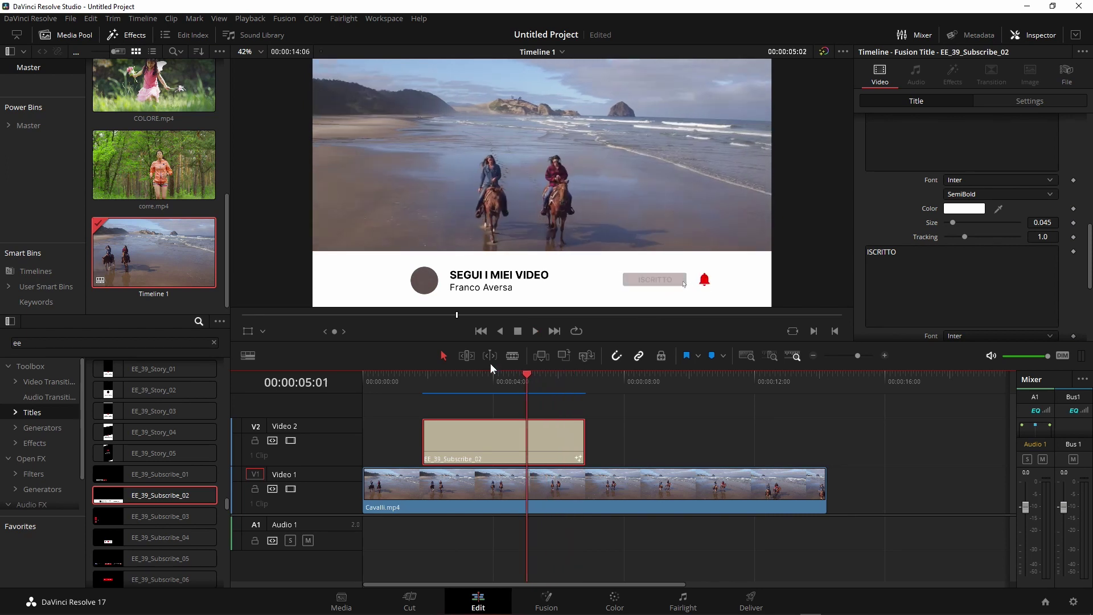
drag(1089, 271, 1089, 340)
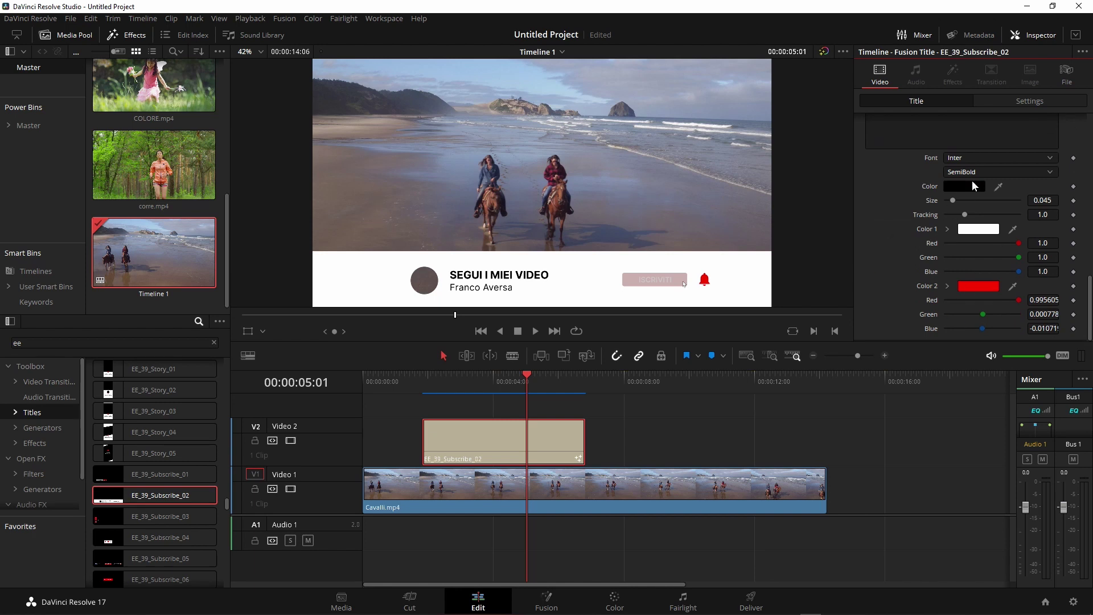
drag(1092, 300, 1090, 170)
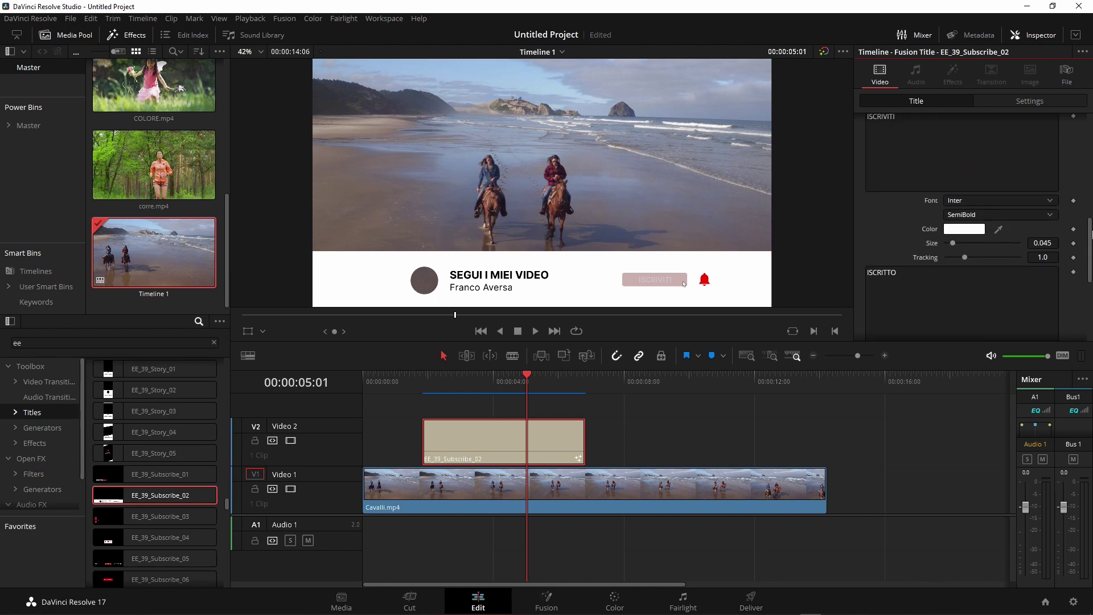
scroll(968, 228, up, 3)
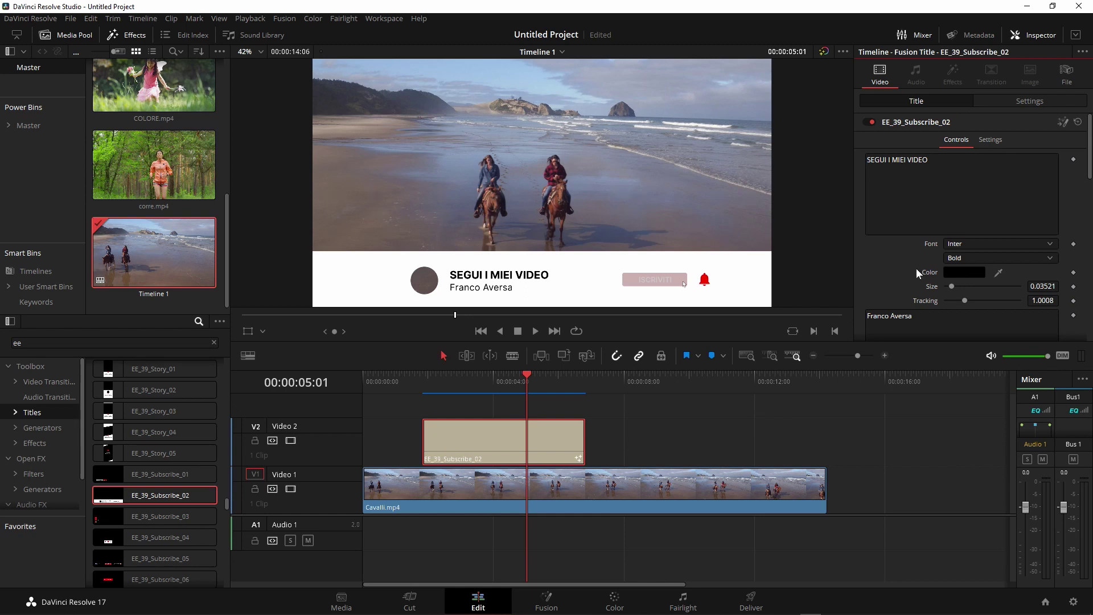
scroll(507, 453, up, 3)
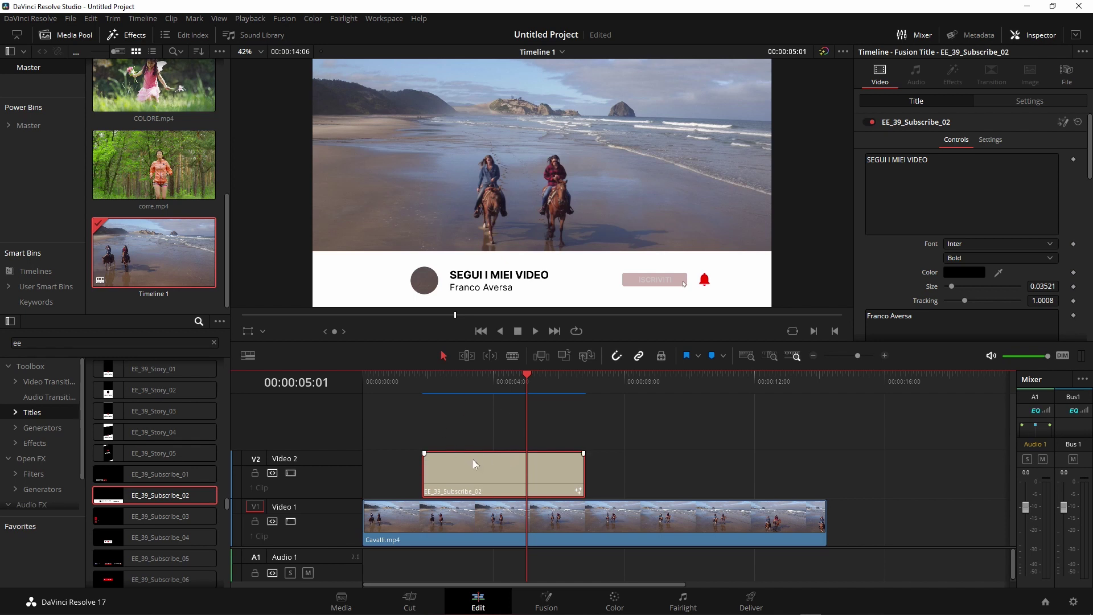
- Move the title up to V3 and import Cerchio-Franco2.png onto V2 beneath it
drag(471, 464, 470, 446)
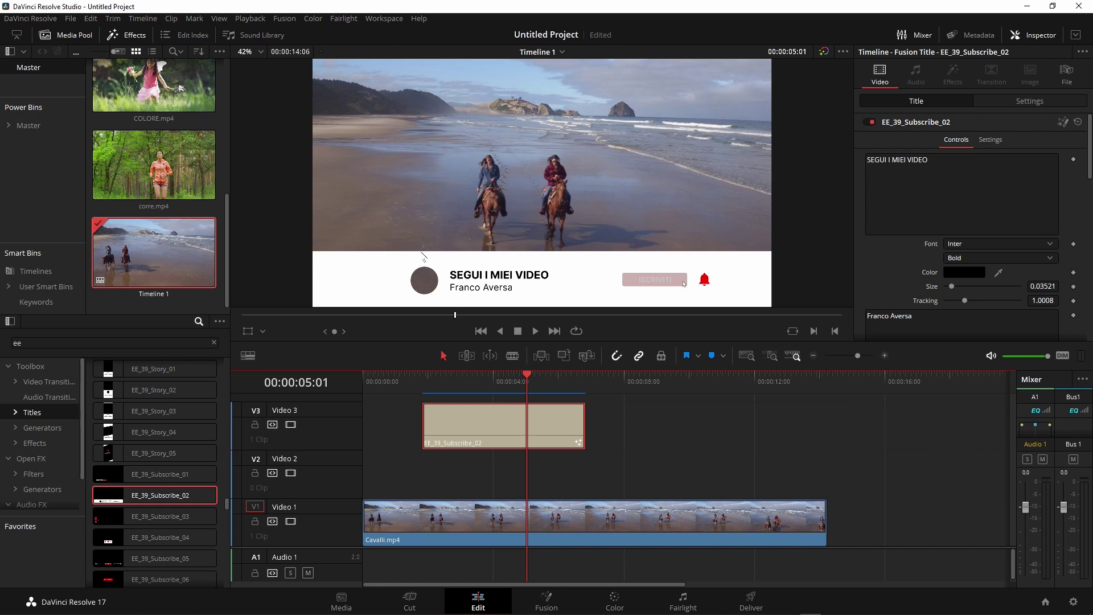
right_click(186, 300)
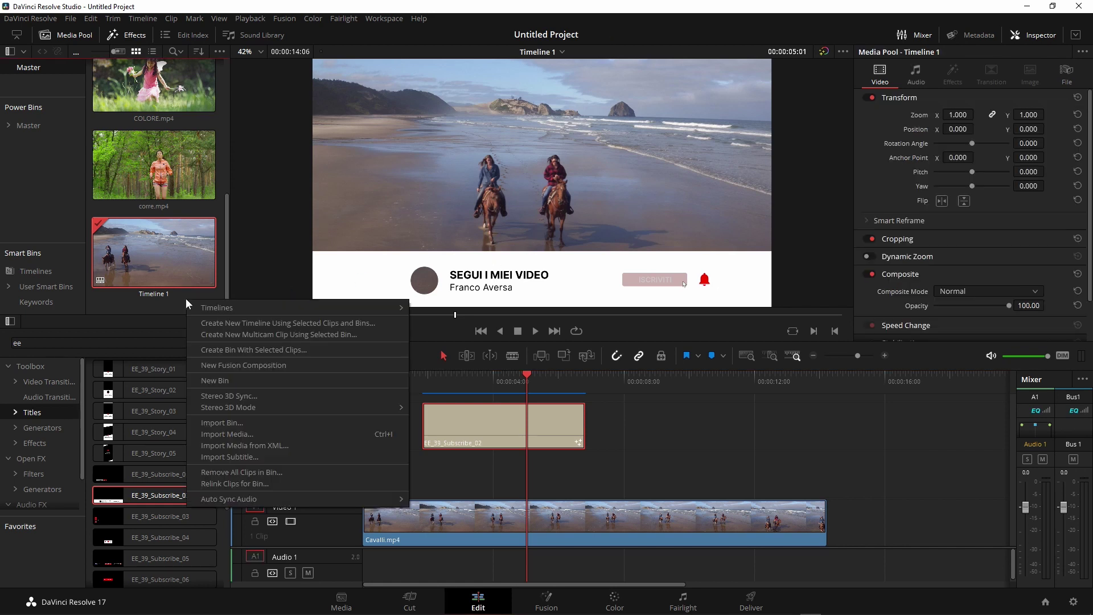
click(244, 434)
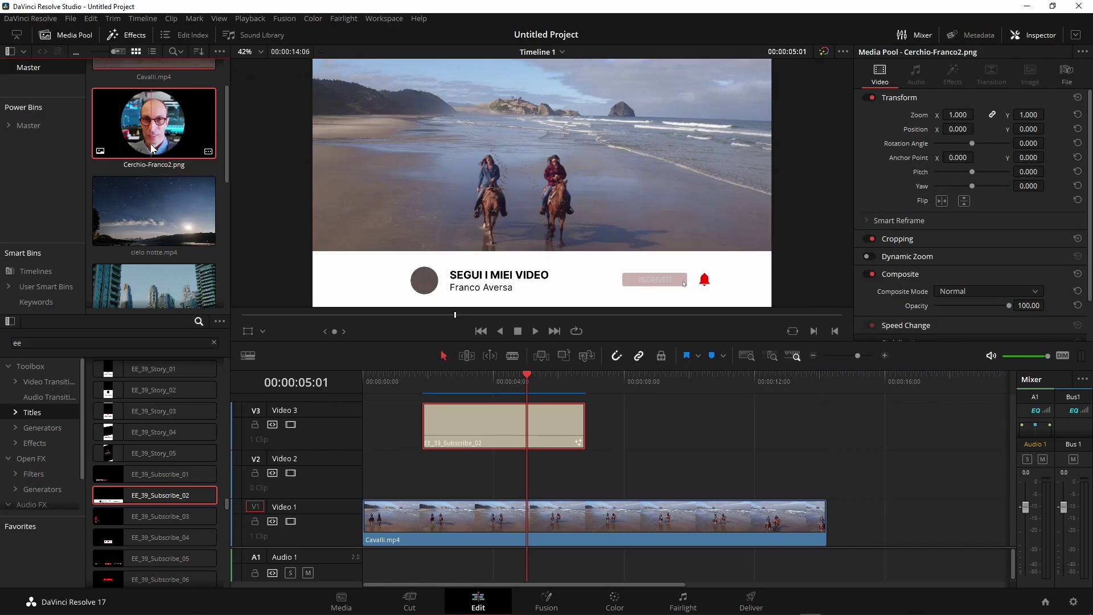
mouse_move(160, 133)
mouse_down()
mouse_move(457, 463)
mouse_move(490, 473)
mouse_up()
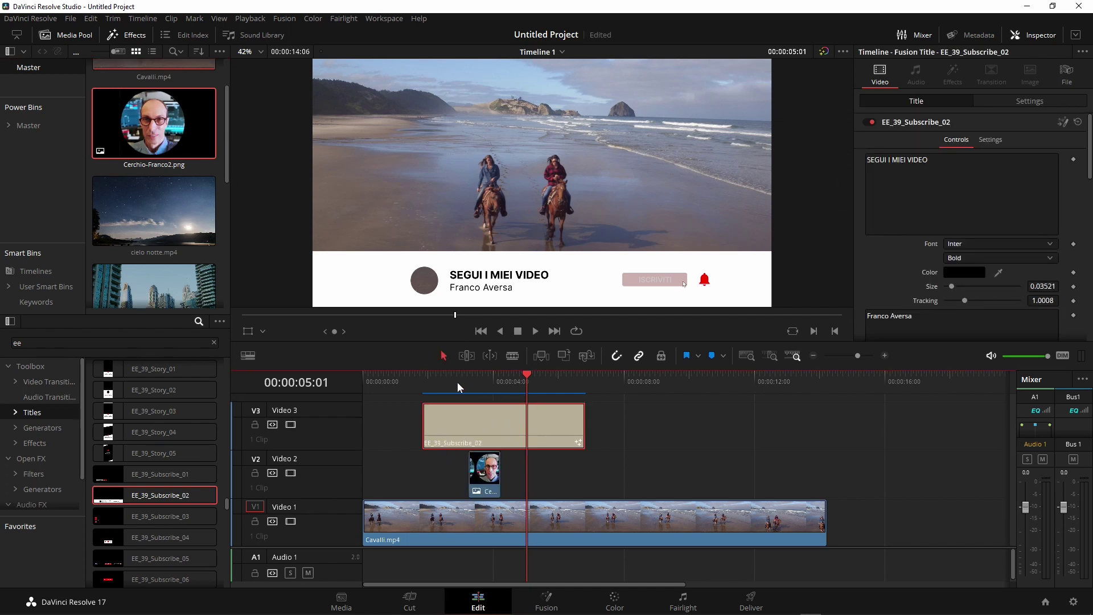
- Play back the lower-third with the photo and shift the photo clip slightly later
click(424, 380)
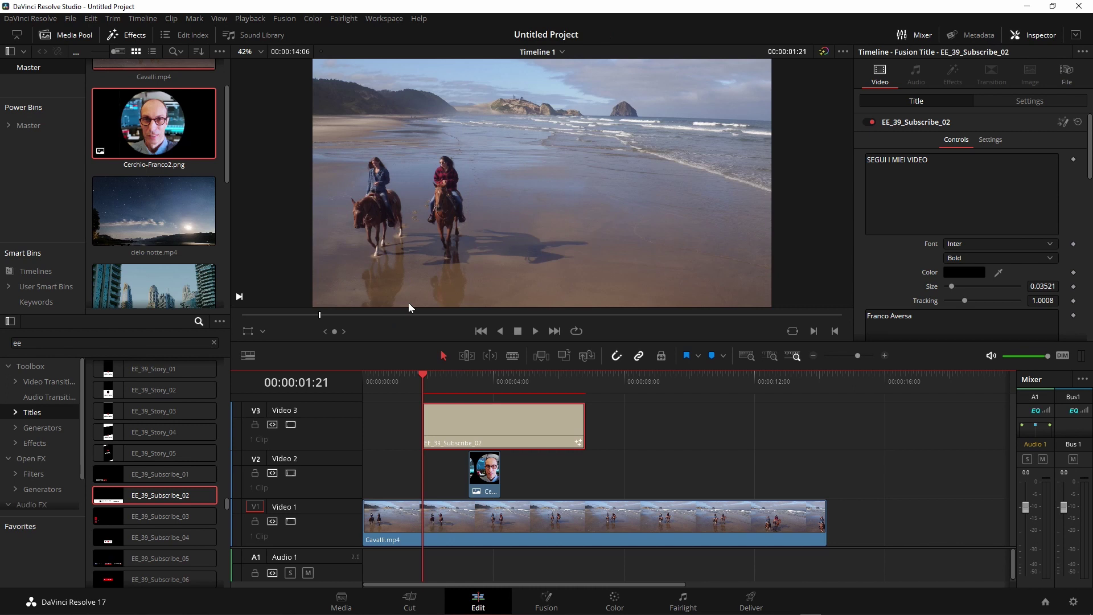
key(space)
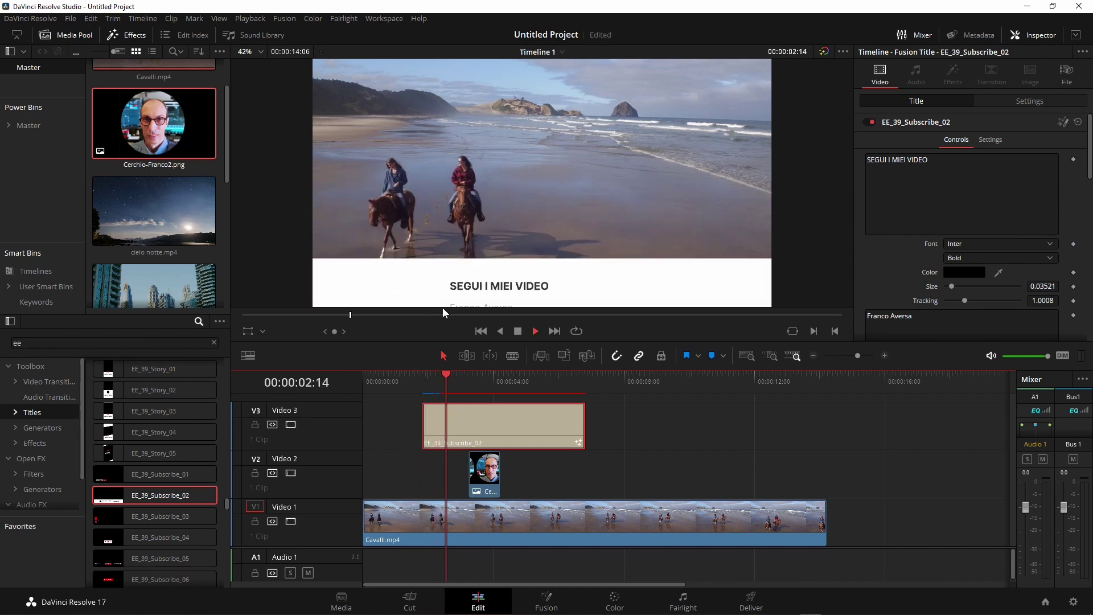
key(space)
drag(485, 469, 515, 470)
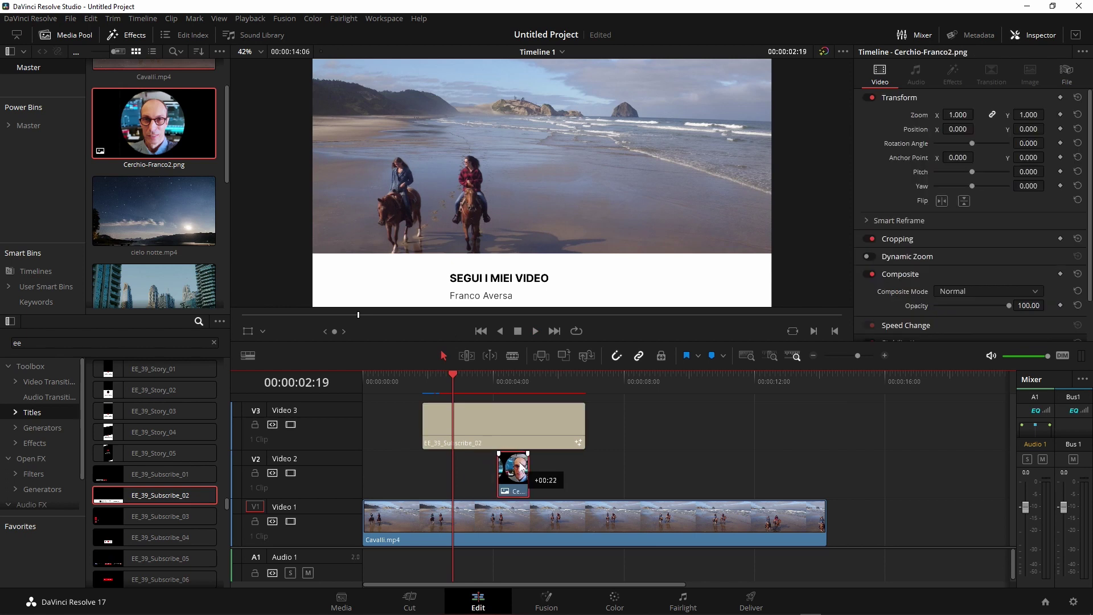
- Start the photo clip at the playhead at 03:01, where the title appears
key(space)
key(space)
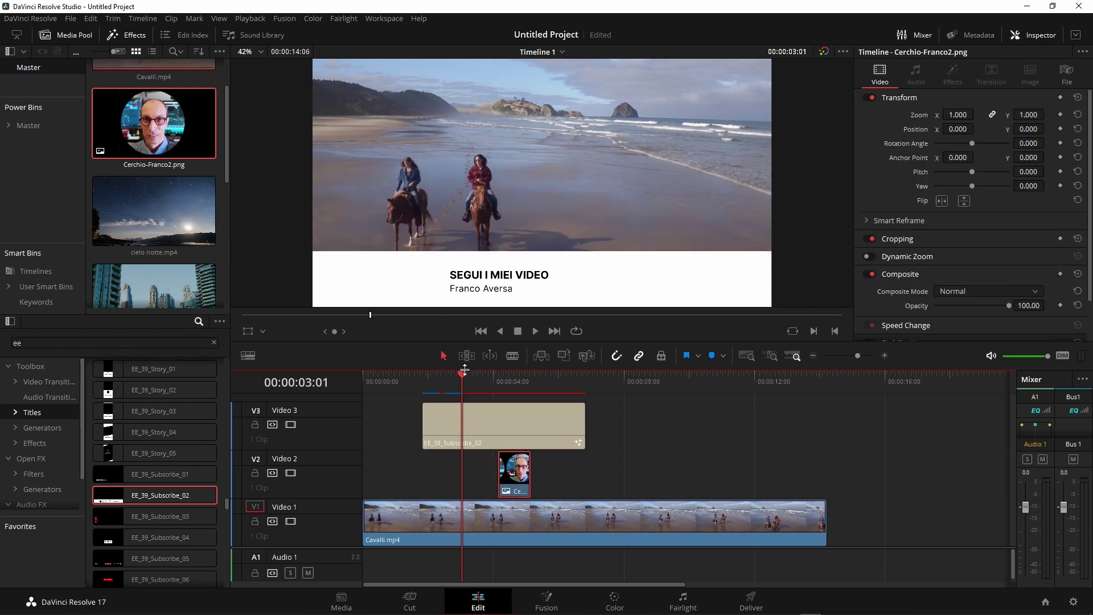
drag(469, 374, 470, 377)
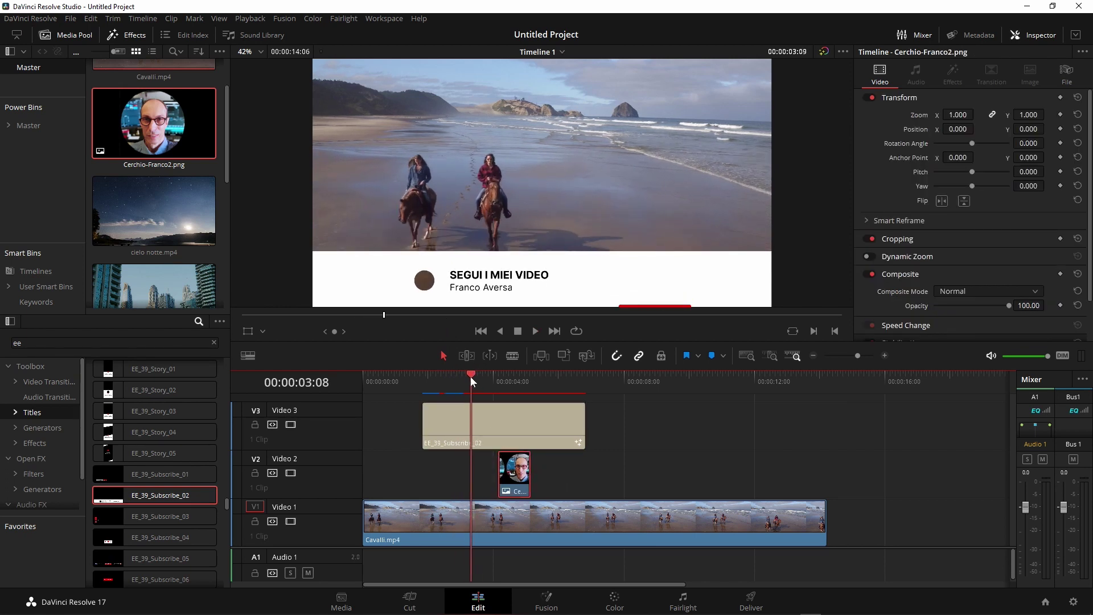
key(Left)
key(Left)
key(Left)
key(Left)
key(Left)
key(Left)
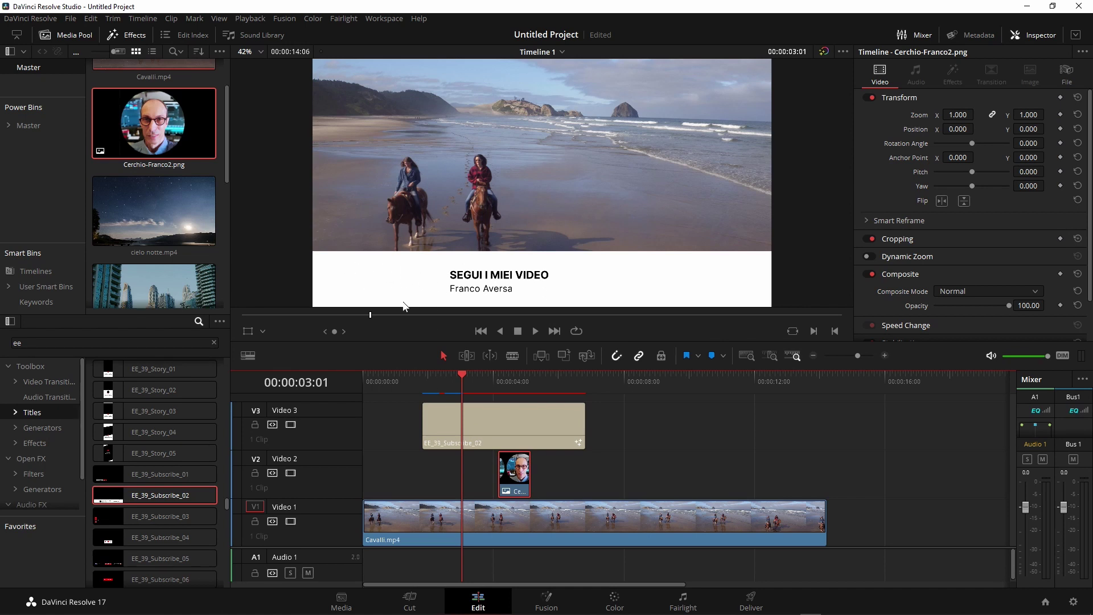
drag(515, 475, 484, 471)
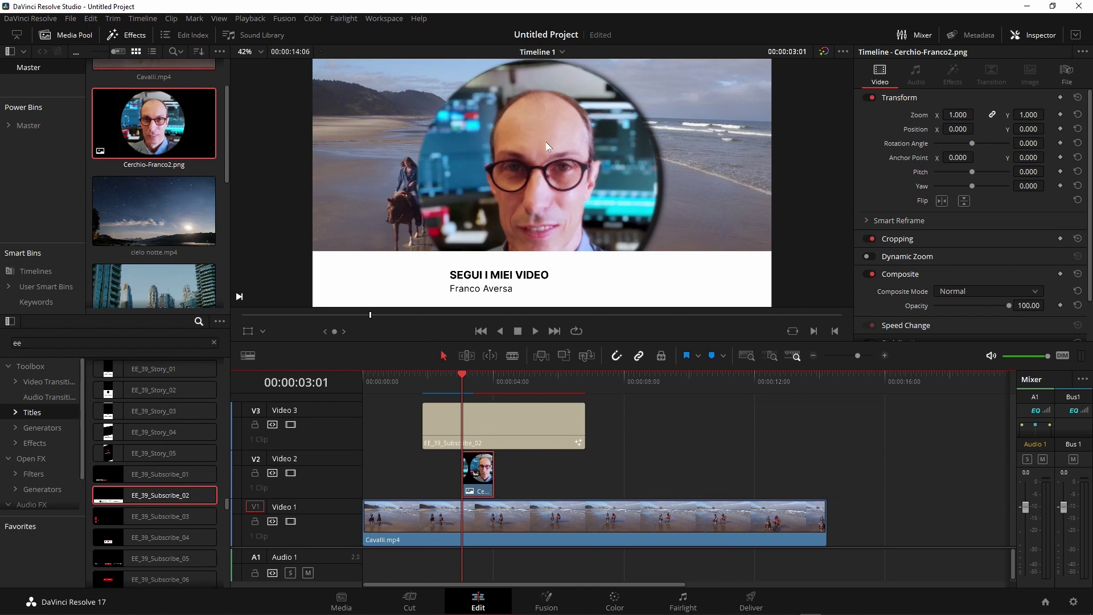
click(513, 478)
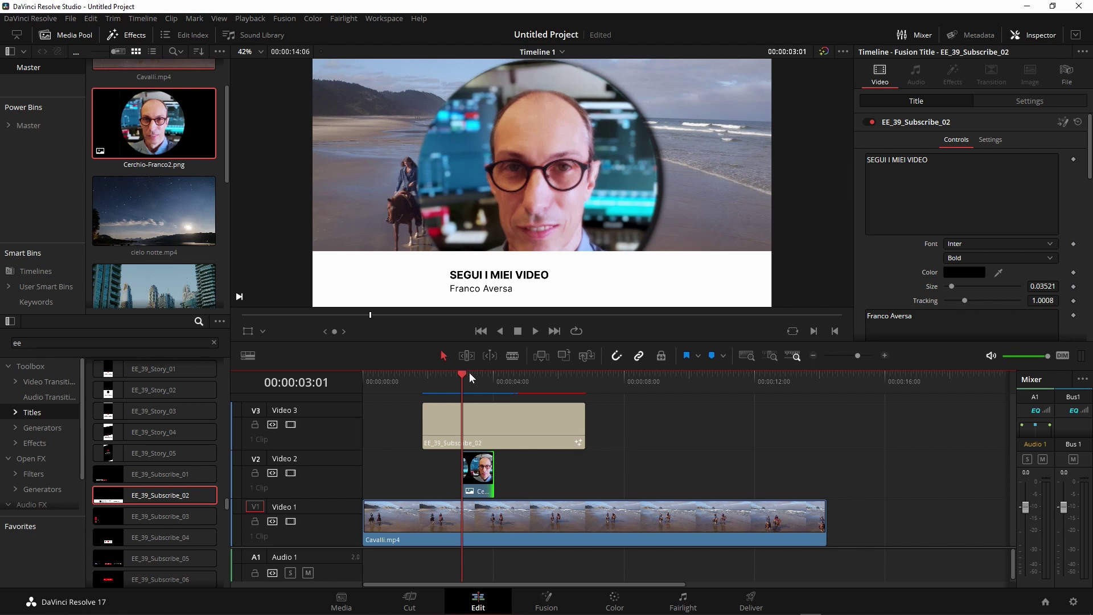
- Lengthen the photo clip by about two seconds and reduce its Zoom to 0.160
drag(462, 374, 487, 377)
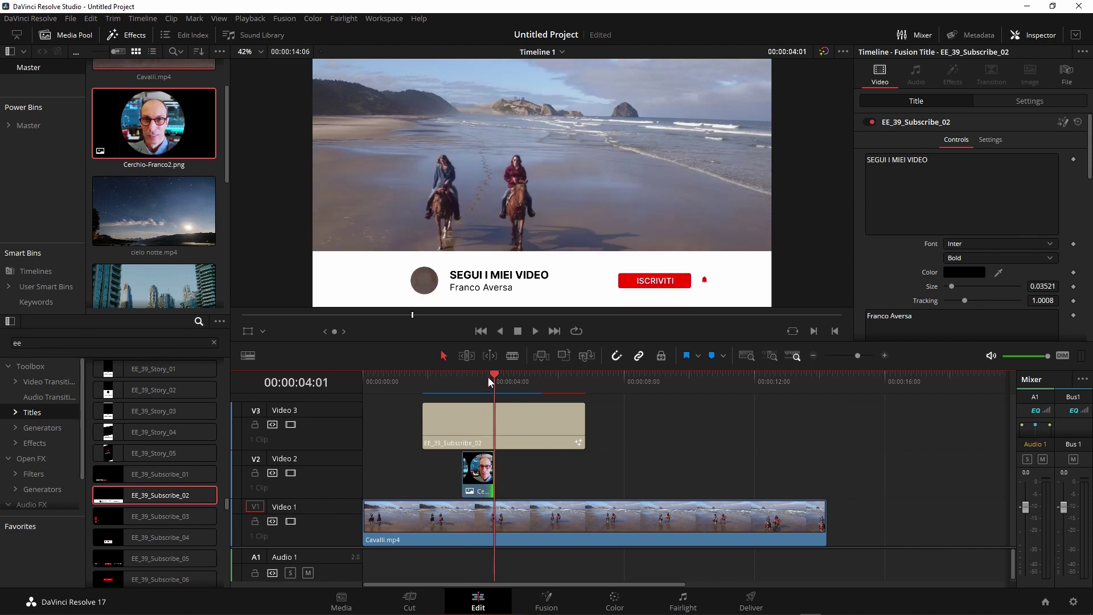
drag(493, 468, 560, 468)
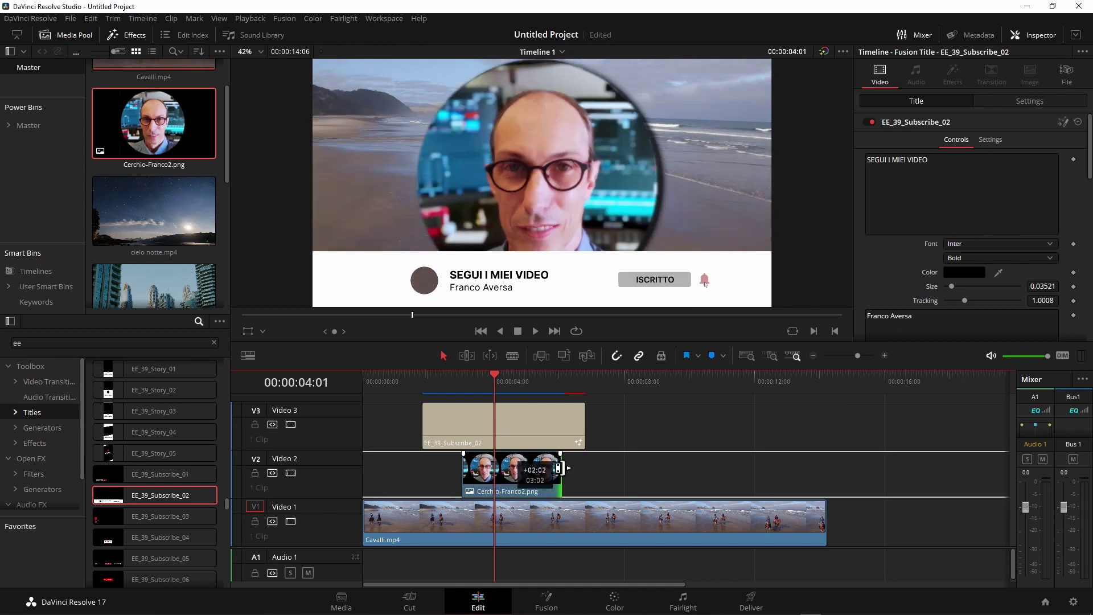
drag(494, 374, 507, 377)
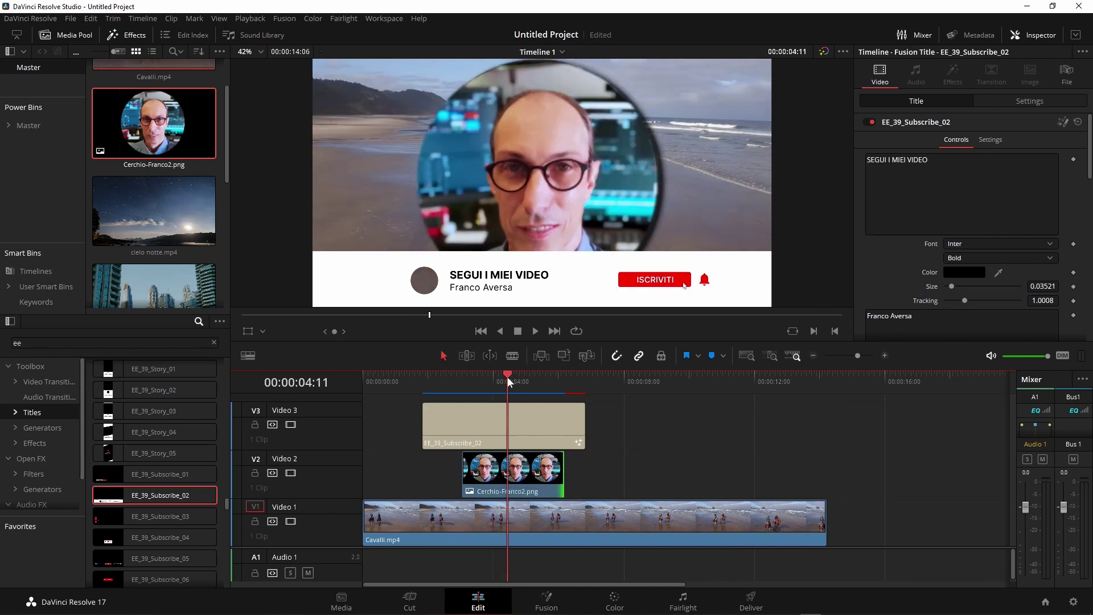
click(501, 467)
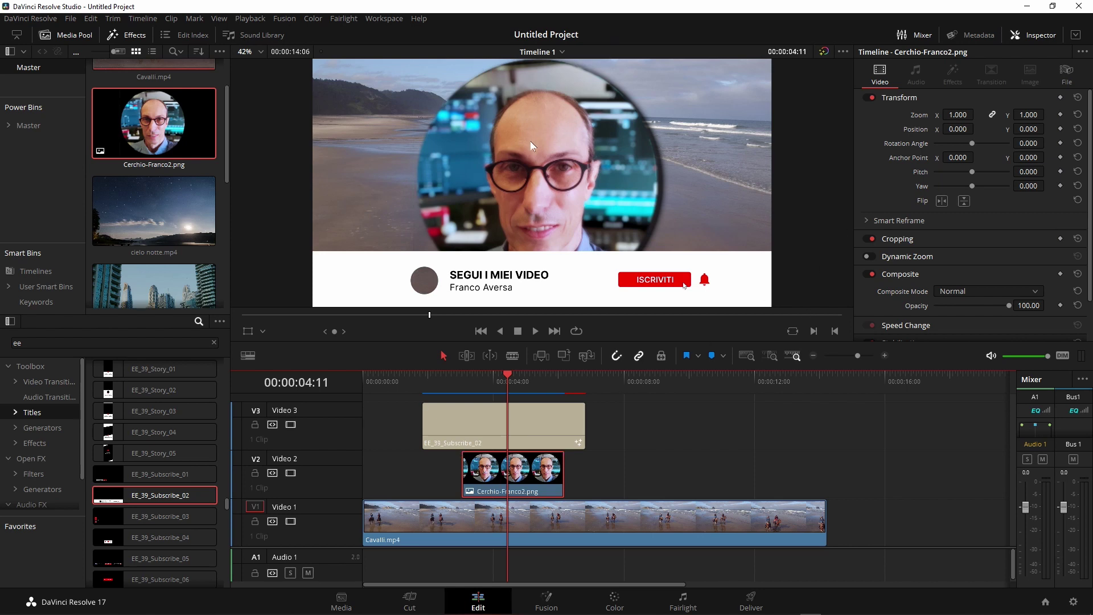
mouse_move(963, 114)
mouse_down()
mouse_move(912, 115)
mouse_move(975, 115)
mouse_up()
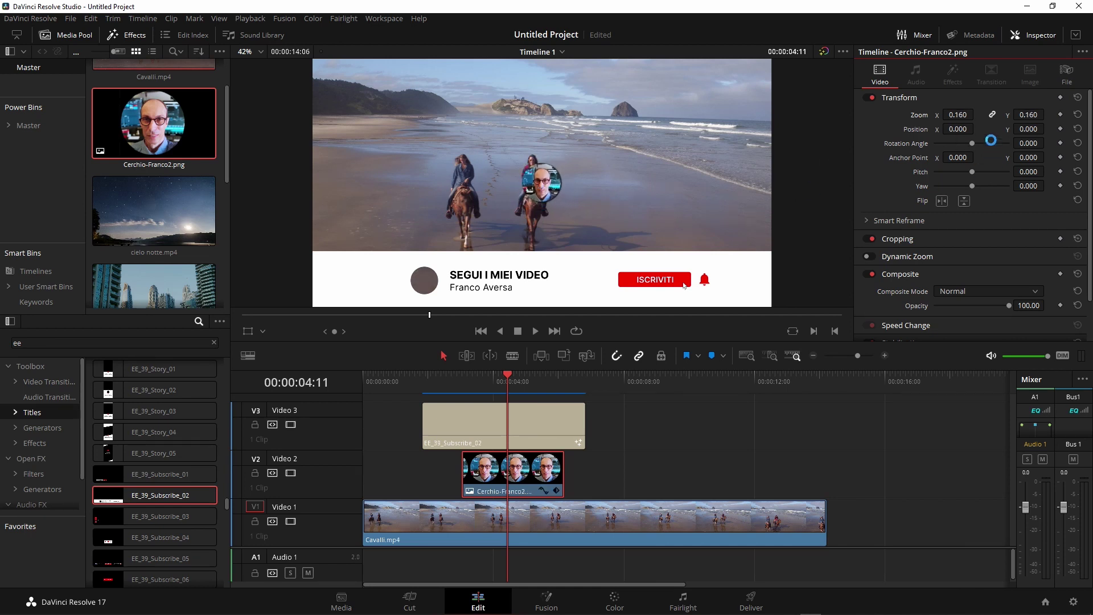
- Fit the photo into the banner's grey circle at zoom 0.130, position -877.234, -408.619, saving the project
mouse_move(1028, 129)
mouse_down()
mouse_move(911, 129)
mouse_move(934, 129)
mouse_up()
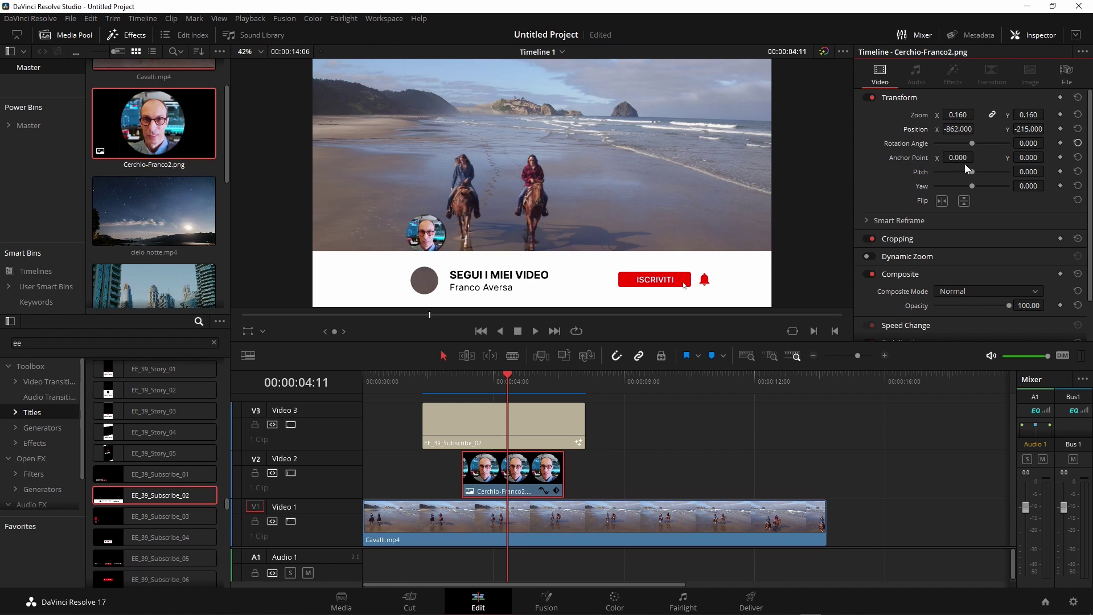
click(247, 333)
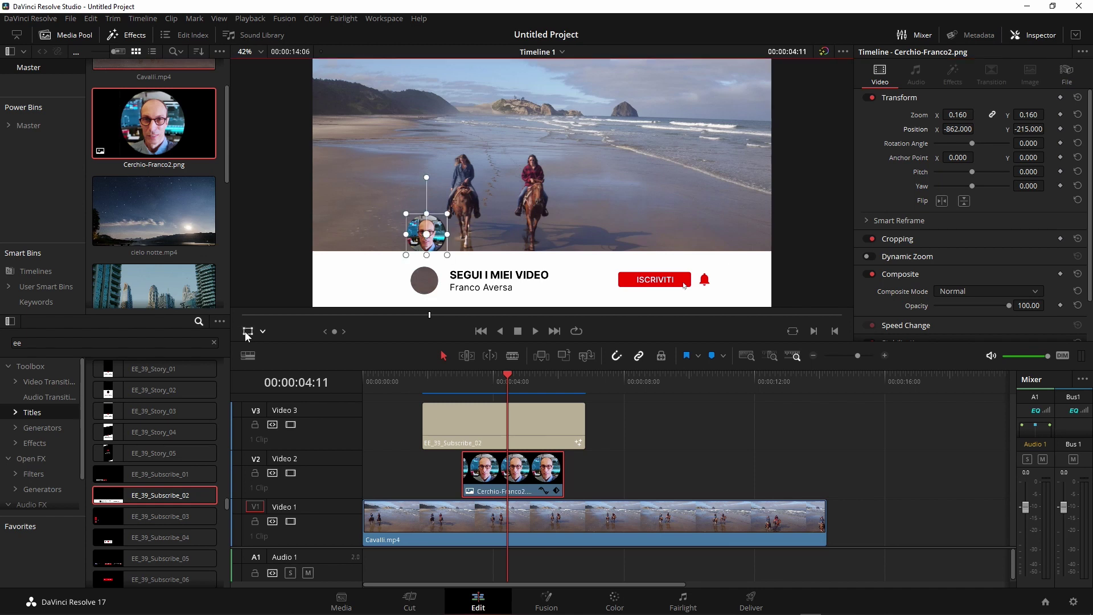
click(438, 235)
mouse_move(435, 251)
mouse_down()
mouse_move(502, 143)
mouse_move(452, 175)
mouse_move(431, 291)
mouse_up()
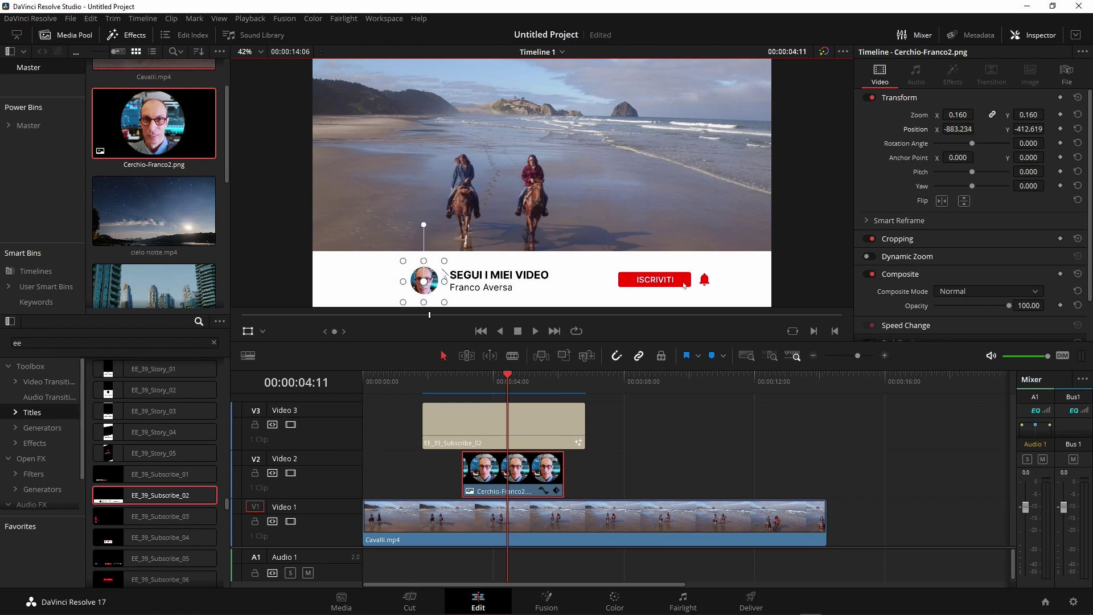
key(ctrl+s)
drag(959, 115, 917, 129)
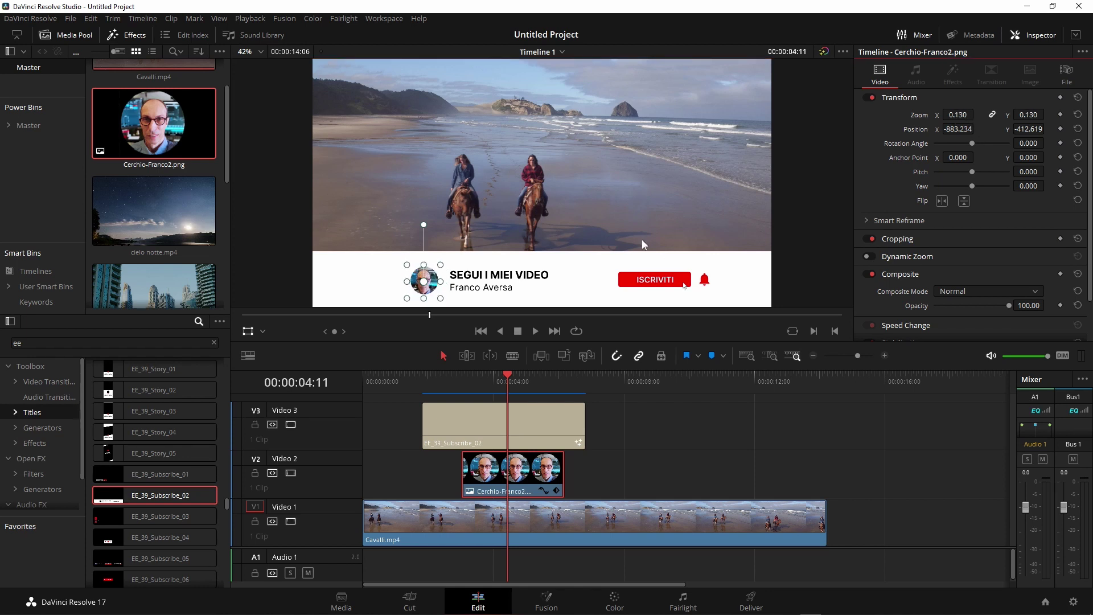
drag(958, 129, 1032, 129)
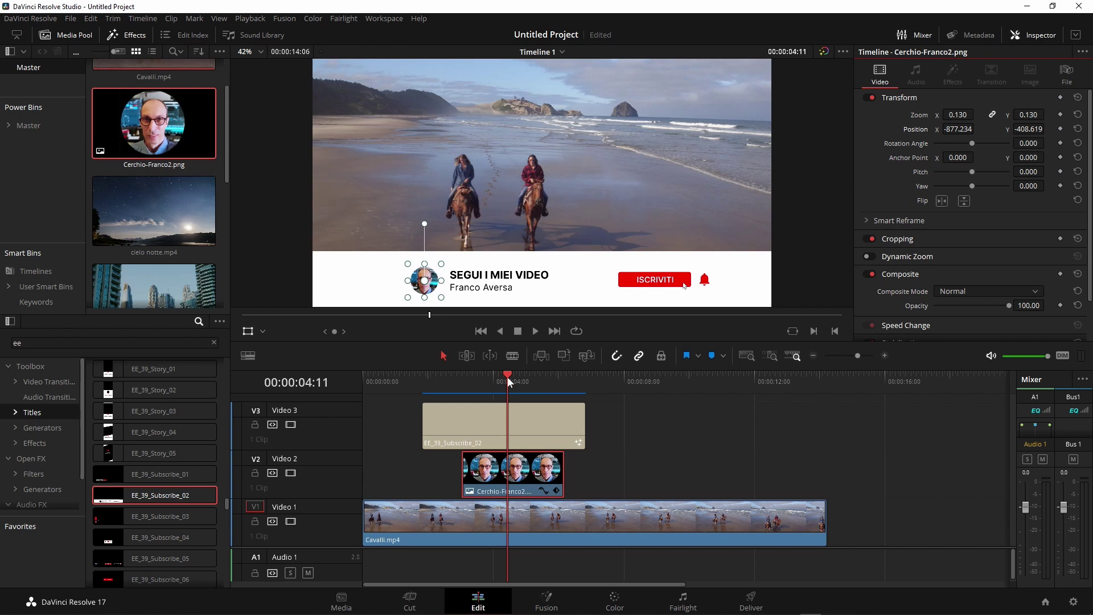
- Extend the photo clip toward the title's end and review the lower-third playback
drag(507, 377, 509, 375)
key(space)
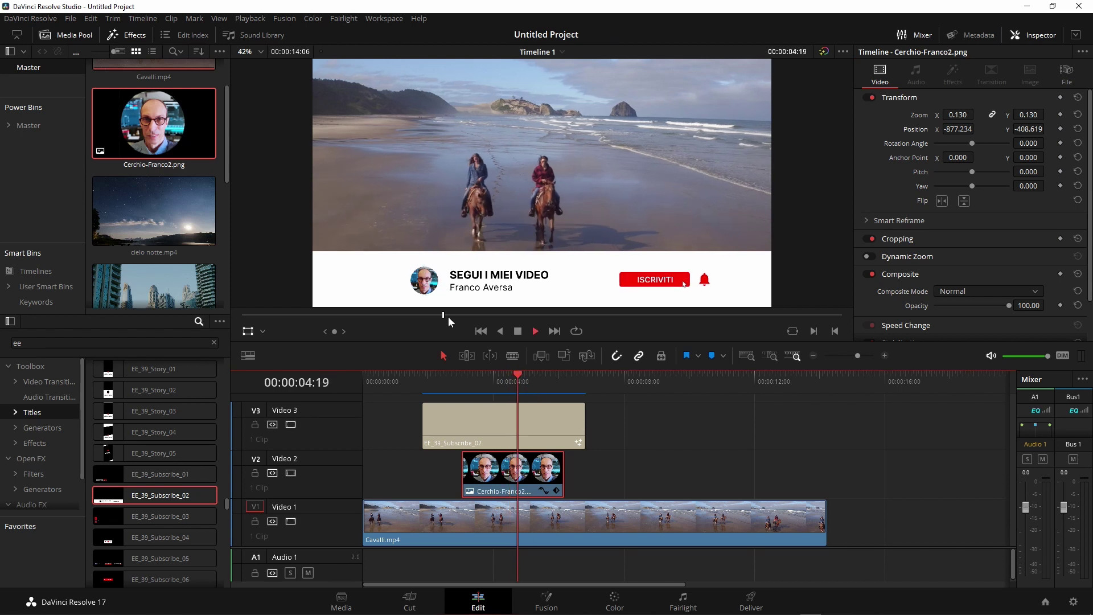
key(space)
drag(563, 473, 584, 461)
key(space)
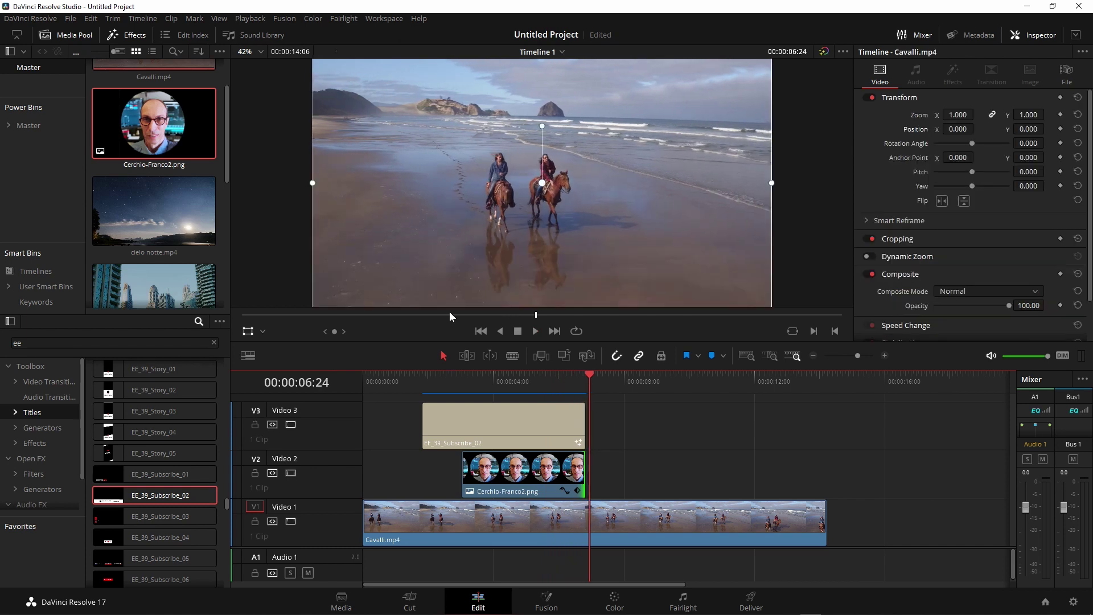
click(582, 370)
key(Right)
key(Right)
key(Right)
key(Right)
key(Left)
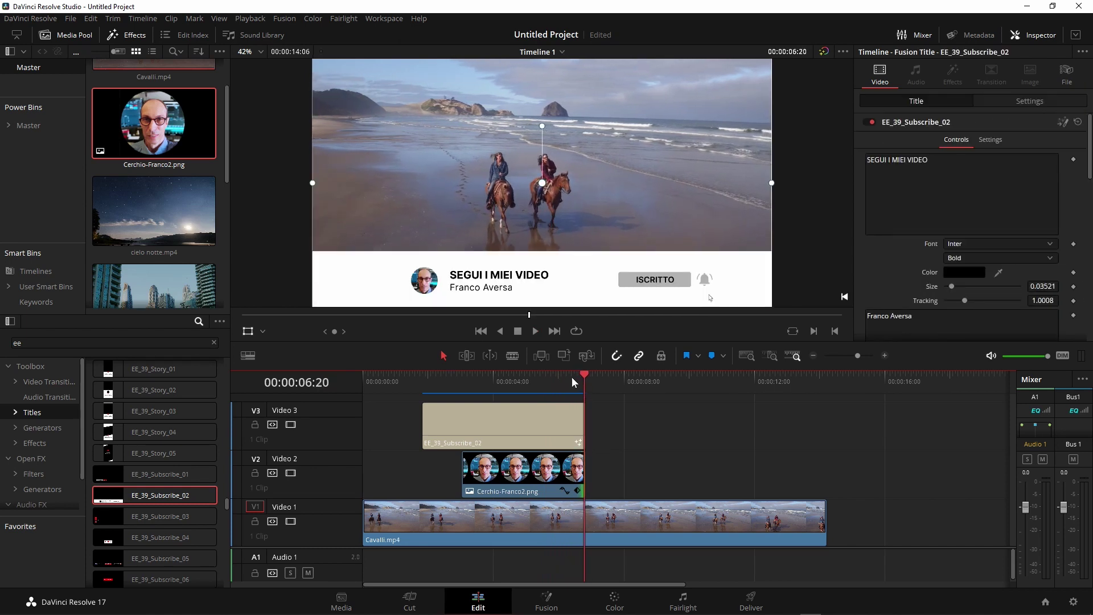
click(421, 380)
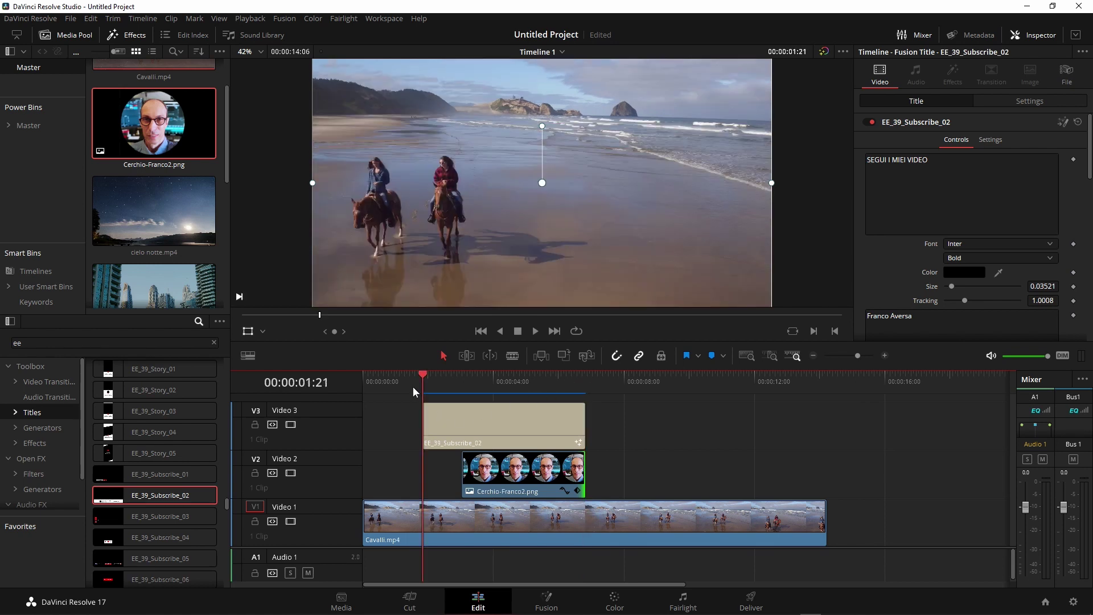
key(space)
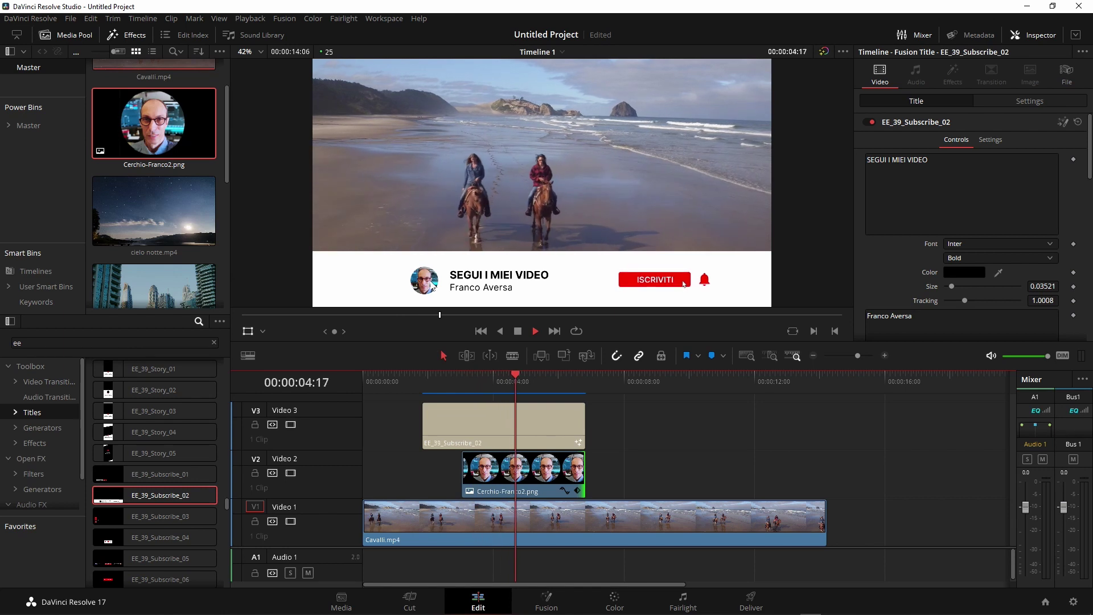
key(space)
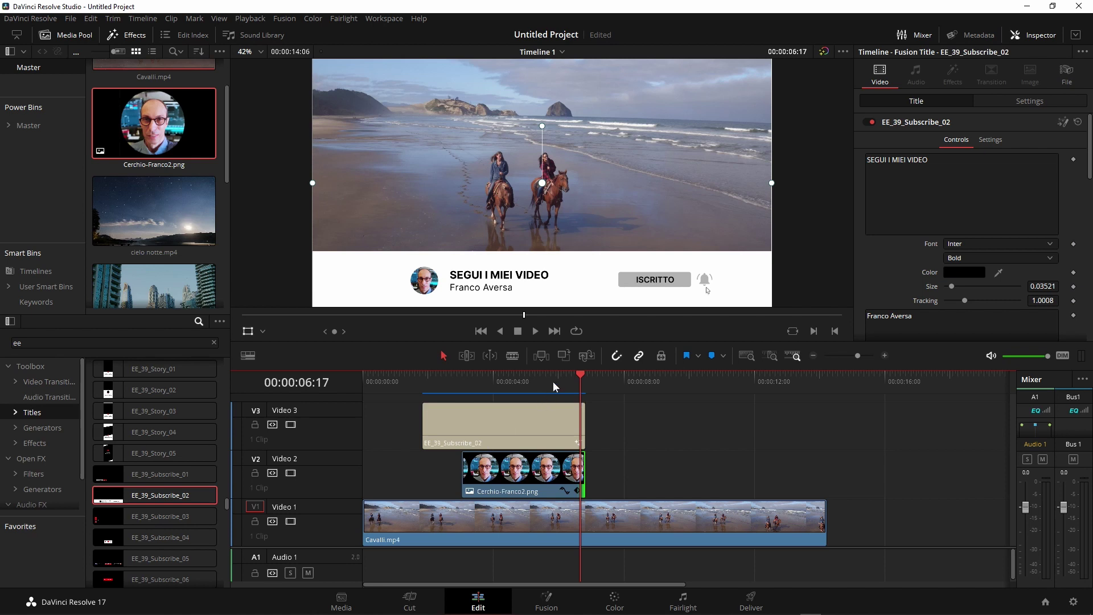
- Delete the Cerchio-Franco2 clip, move the subscribe title to V2, and open it in Fusion
mouse_move(510, 389)
mouse_down()
mouse_move(442, 392)
mouse_move(558, 390)
mouse_move(442, 390)
mouse_move(555, 391)
mouse_move(463, 392)
mouse_move(535, 394)
mouse_up()
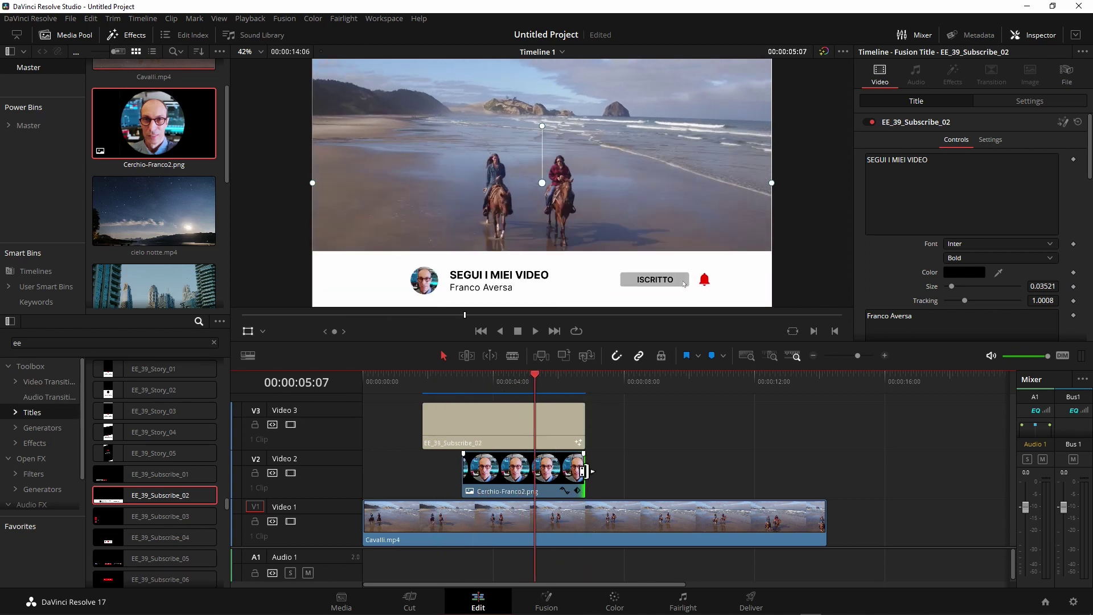
click(541, 481)
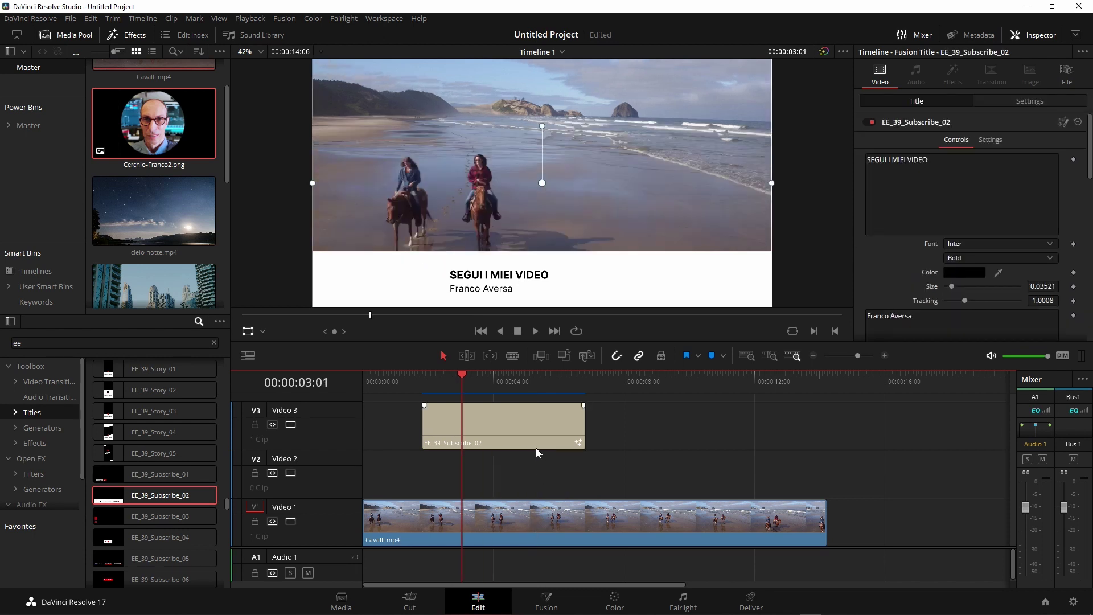
drag(535, 448, 535, 476)
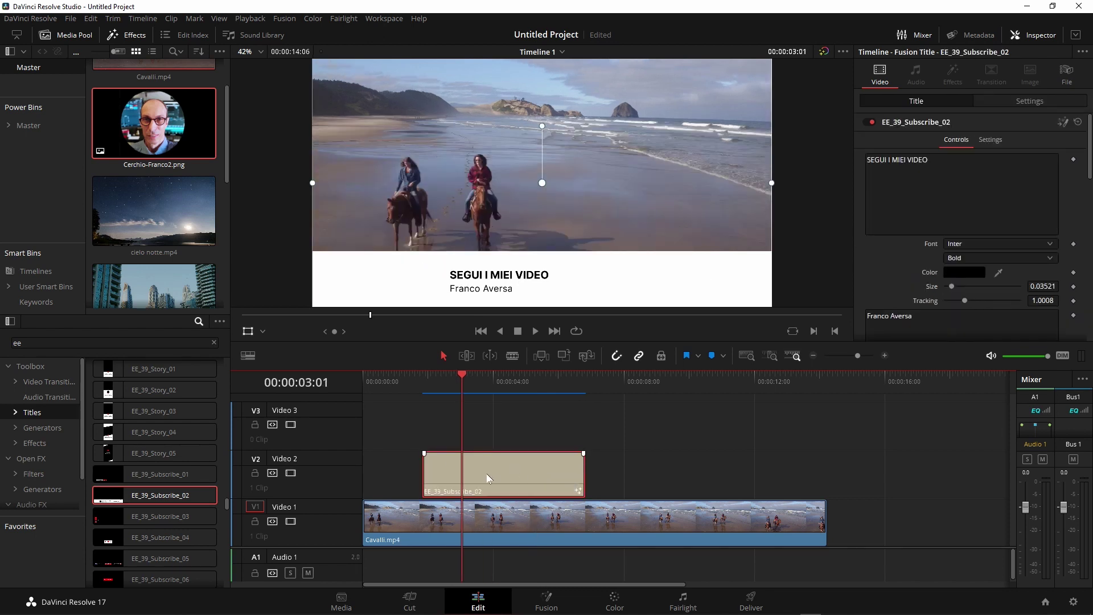
drag(449, 387, 511, 387)
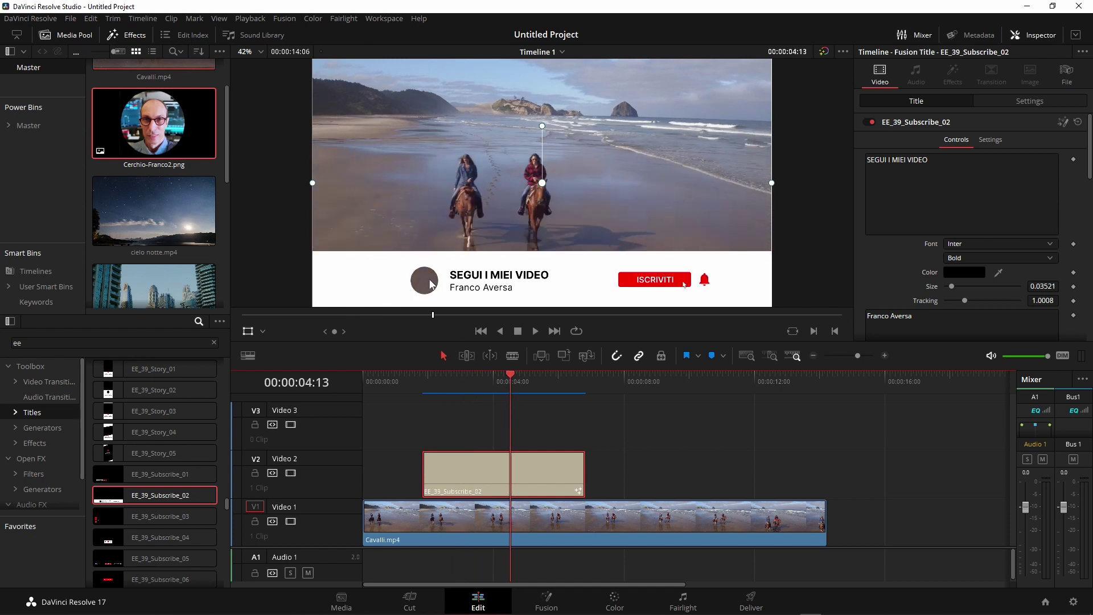
click(552, 600)
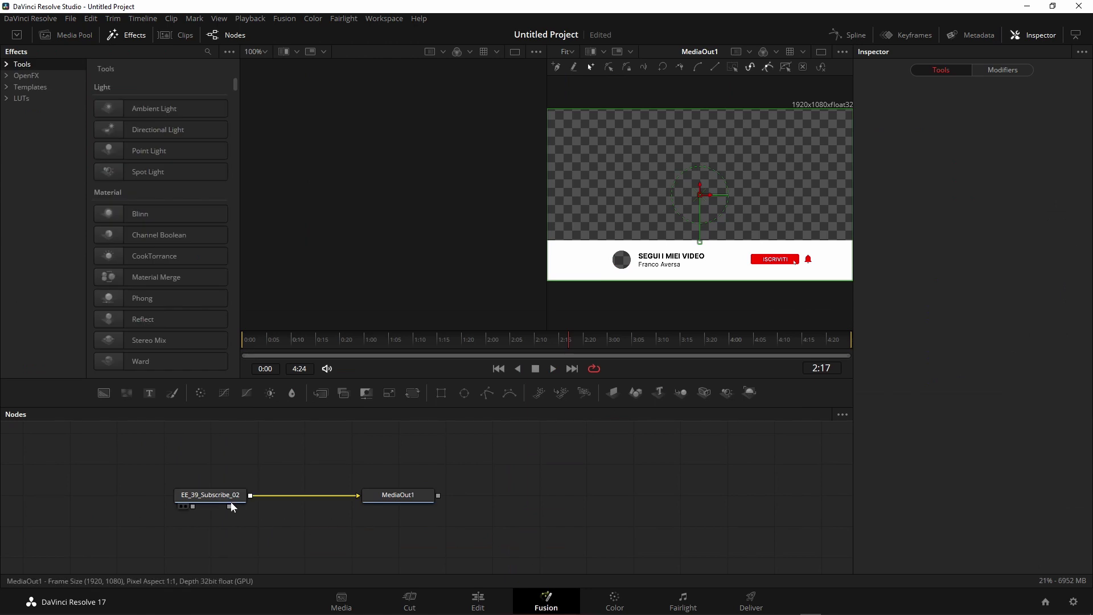
- Spread out the MediaOut1 and EE_39_Subscribe_02 nodes in the node graph
mouse_move(235, 447)
mouse_down()
mouse_move(211, 517)
mouse_move(248, 506)
mouse_up()
drag(423, 501, 639, 498)
mouse_move(239, 495)
mouse_down()
mouse_move(456, 476)
mouse_move(416, 463)
mouse_up()
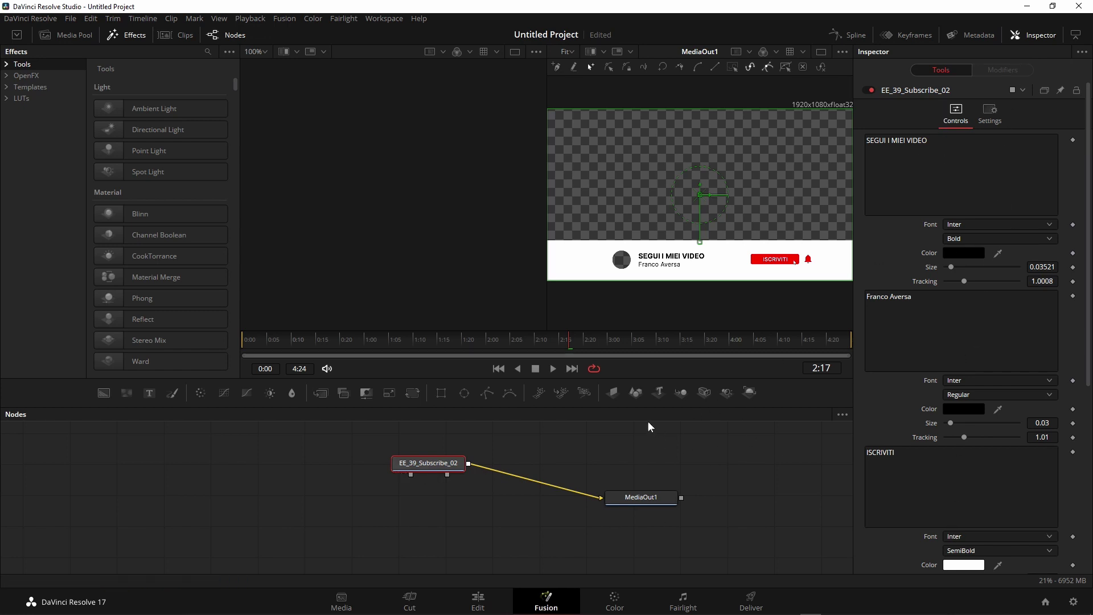
drag(439, 463, 485, 459)
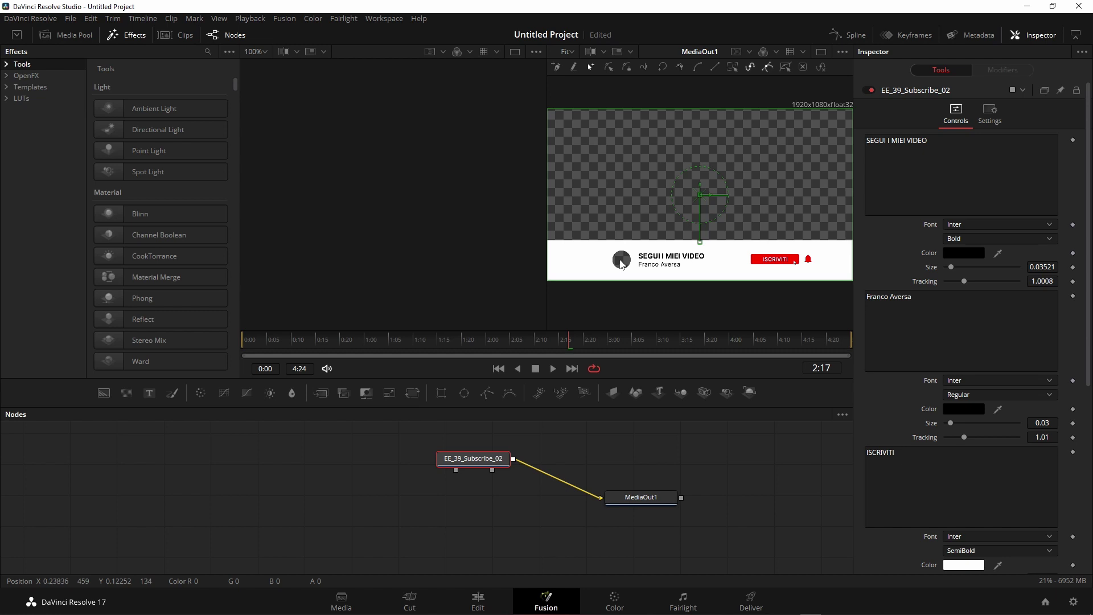
drag(476, 463, 477, 463)
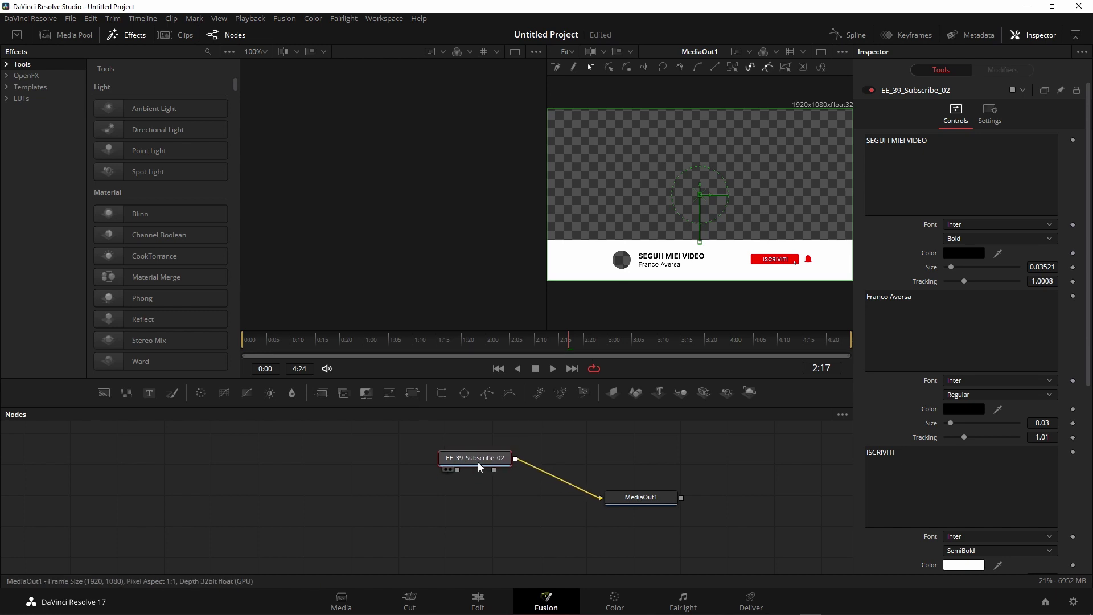
- Add Background7, wire it into MediaOut1, and leave the title node unconnected aside
drag(127, 393, 214, 505)
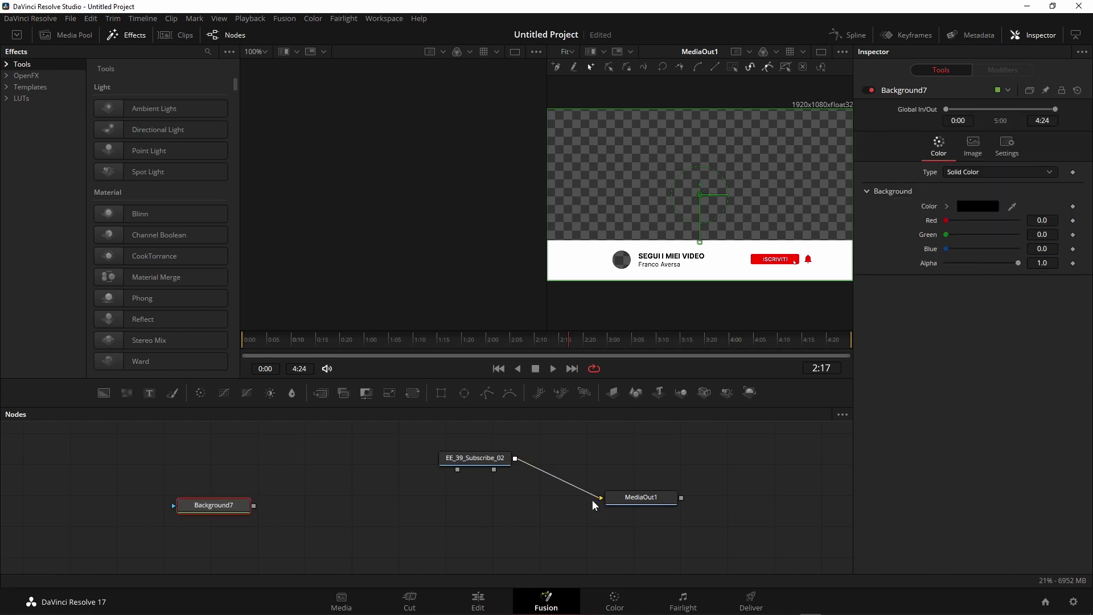
drag(595, 499, 590, 459)
drag(640, 505, 670, 519)
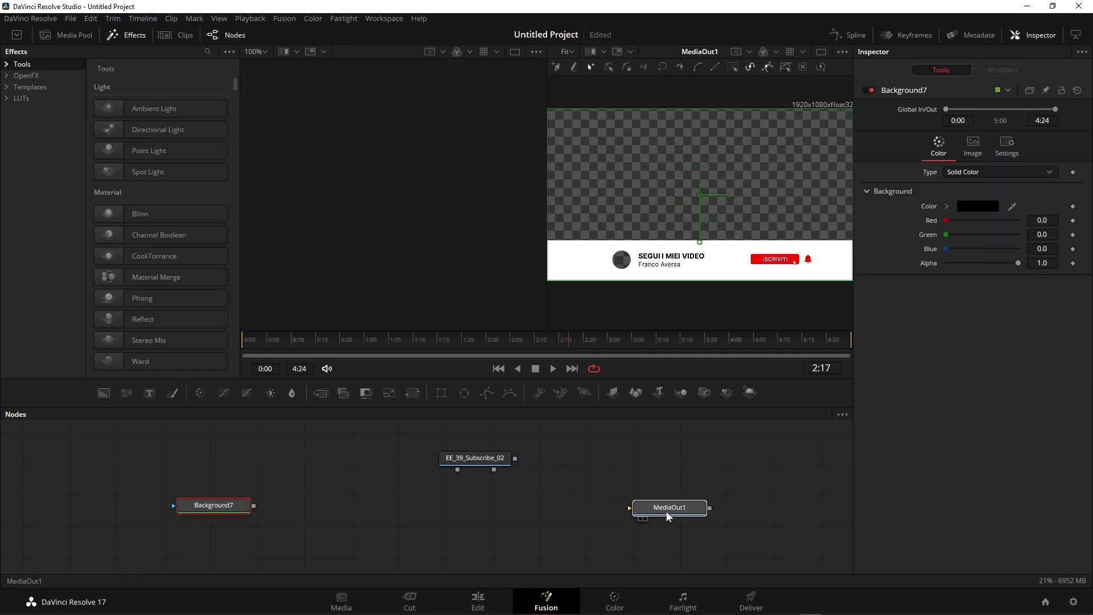
drag(254, 506, 677, 507)
drag(492, 464, 511, 459)
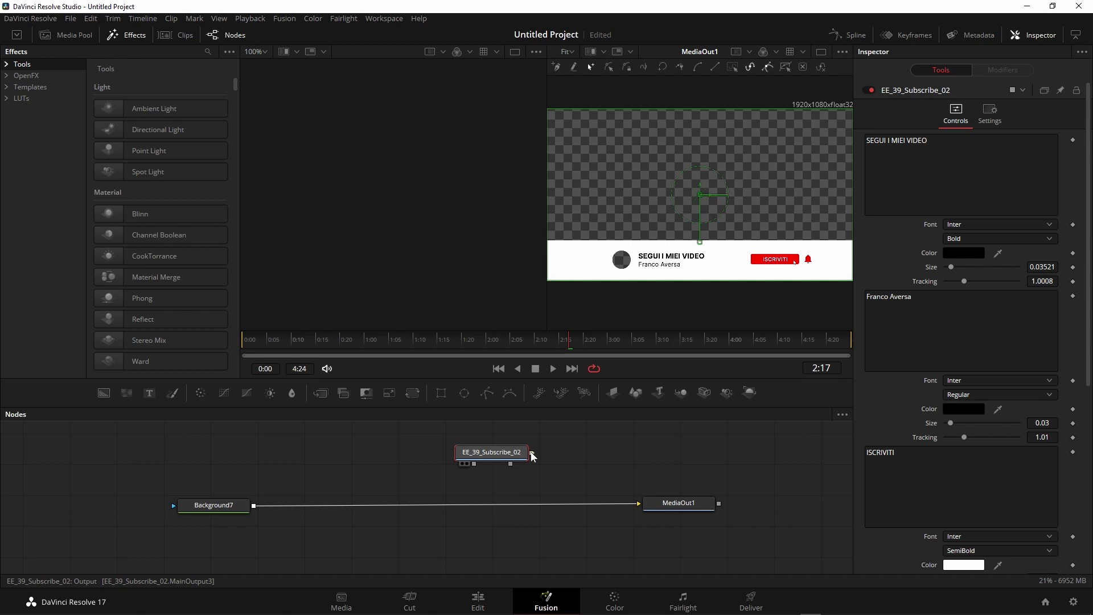
- Merge the EE_39_Subscribe_02 title onto the Background7–MediaOut1 link as Merge9 and tidy the nodes
drag(531, 452, 253, 505)
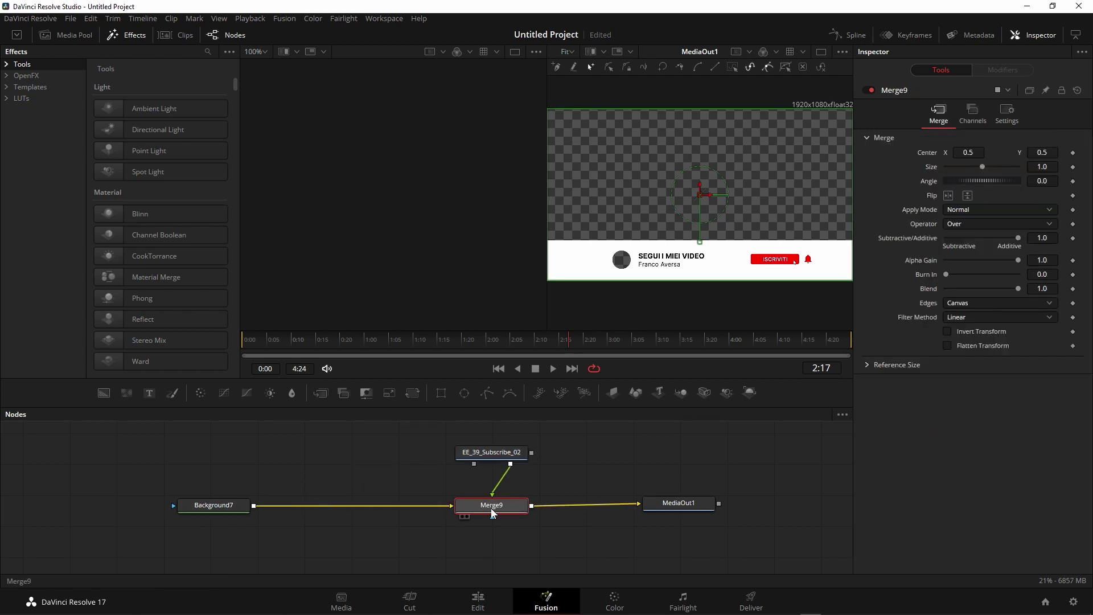
drag(679, 503, 682, 508)
drag(491, 505, 506, 506)
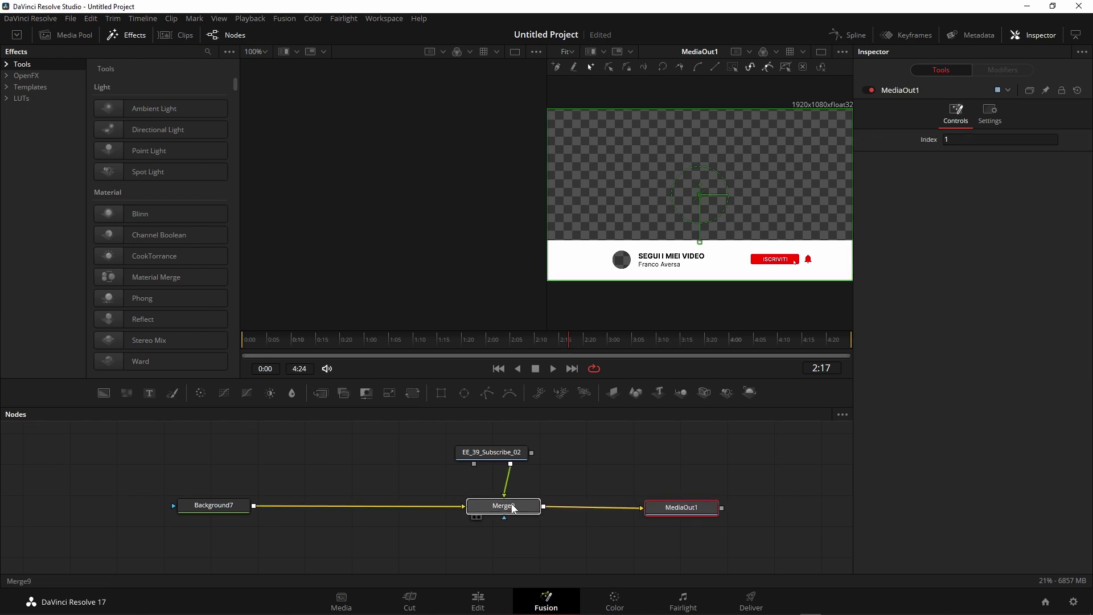
drag(503, 462, 514, 463)
click(514, 463)
- Scrub the time ruler to preview the banner animation, then show the Media Pool clips
drag(254, 347, 546, 349)
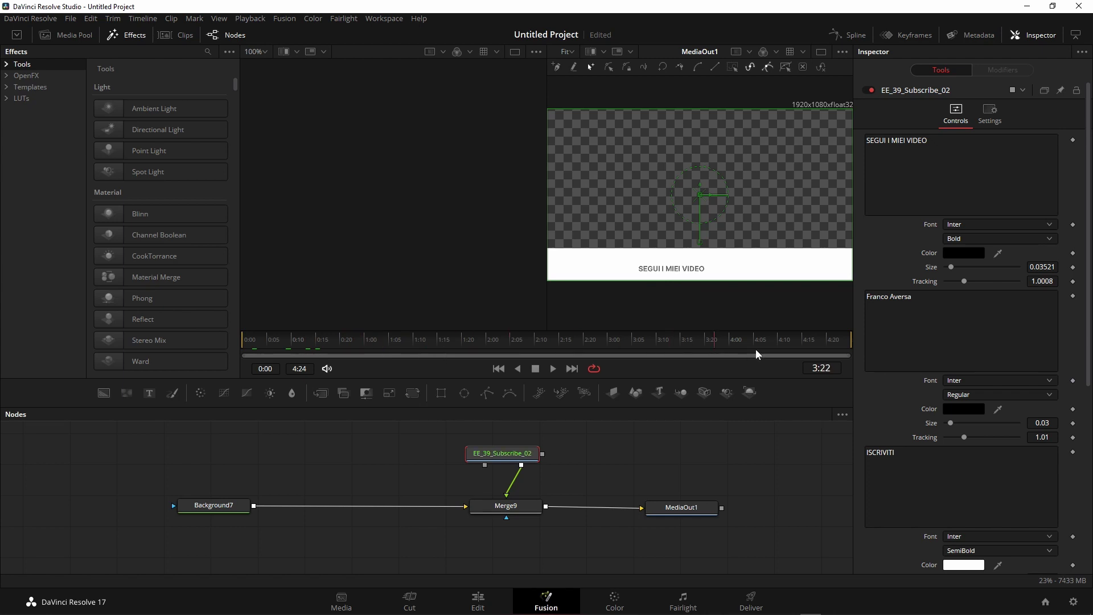
drag(442, 349, 289, 353)
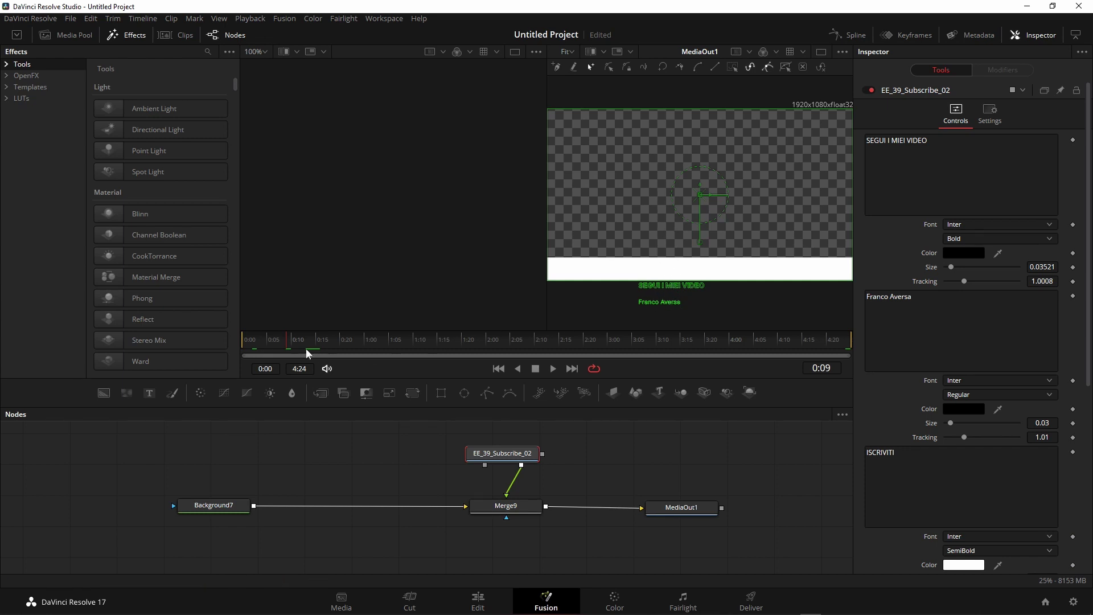
drag(289, 341, 314, 341)
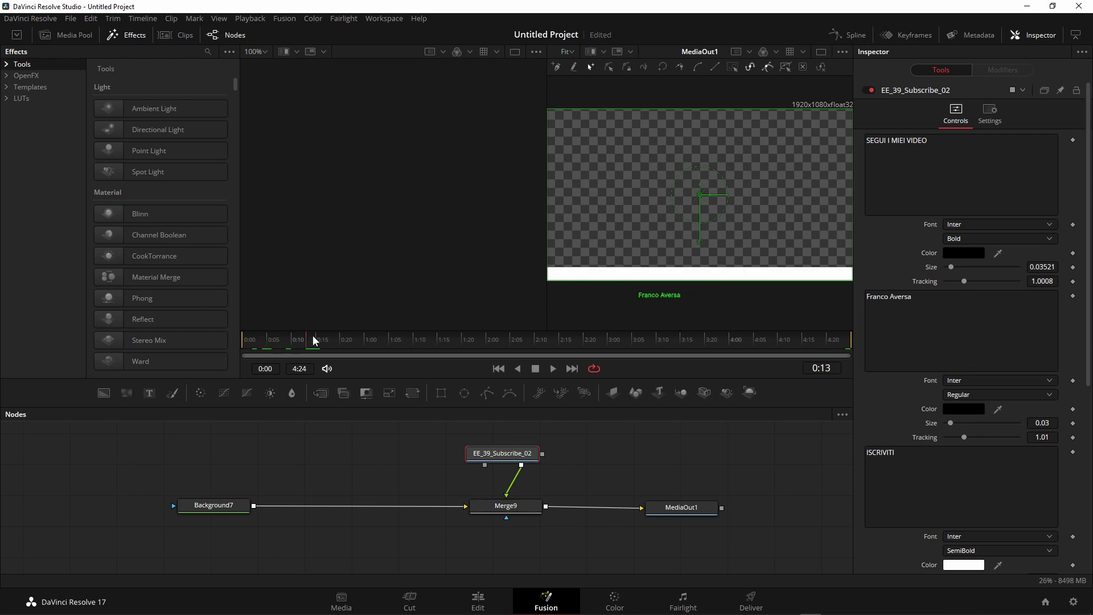
click(63, 35)
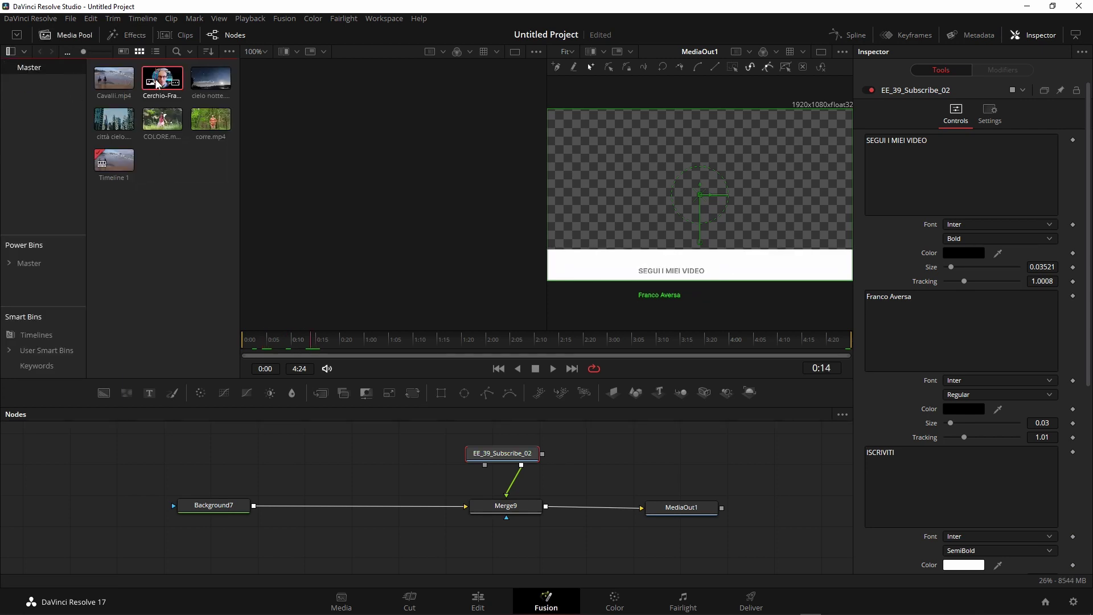
- Add Cerchio-Franco2.png as MediaIn1, merge it over Background7 as Merge11, and view MediaOut1
mouse_move(156, 83)
mouse_down()
mouse_move(349, 449)
mouse_move(254, 508)
mouse_up()
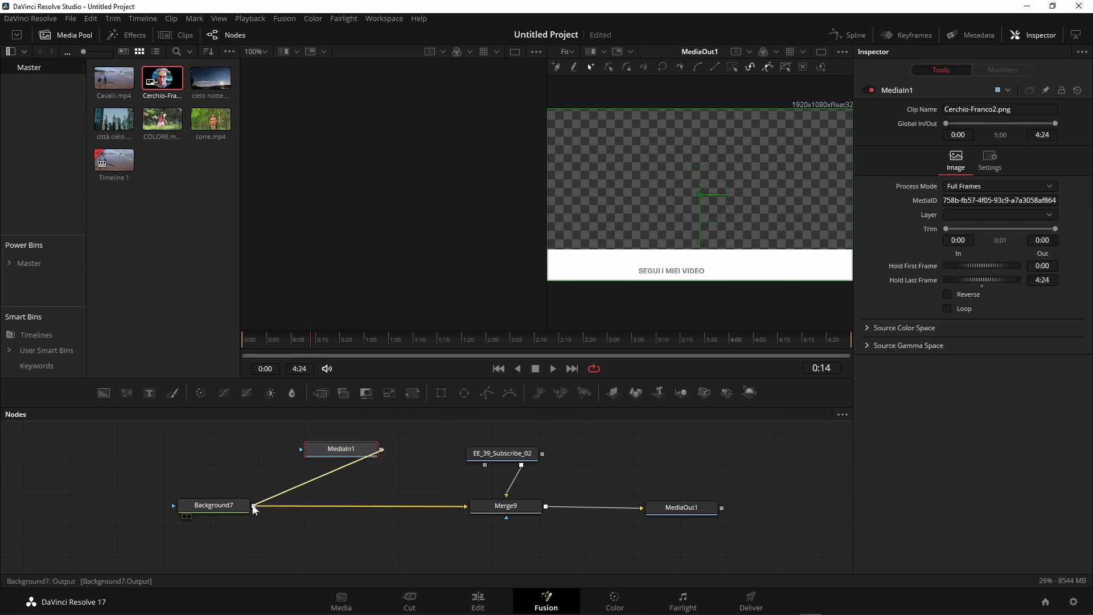
key(1)
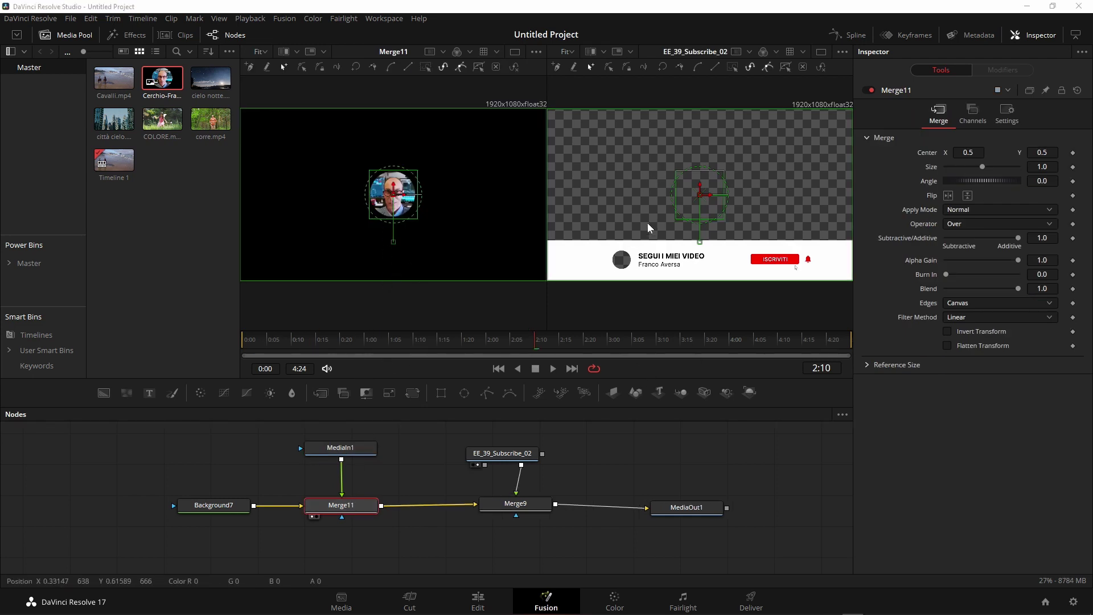
click(684, 507)
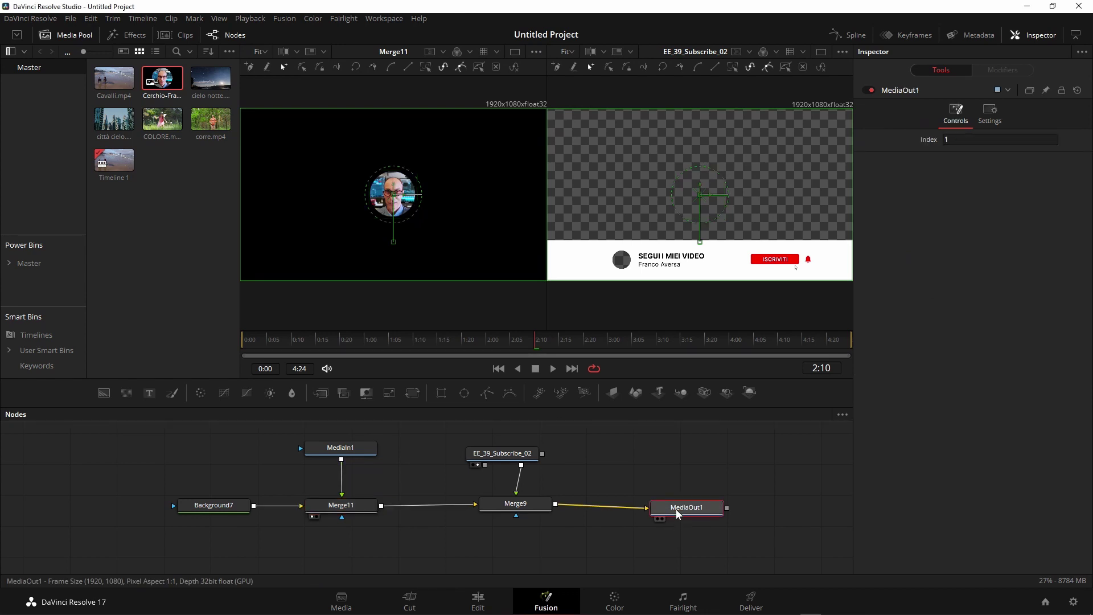
key(2)
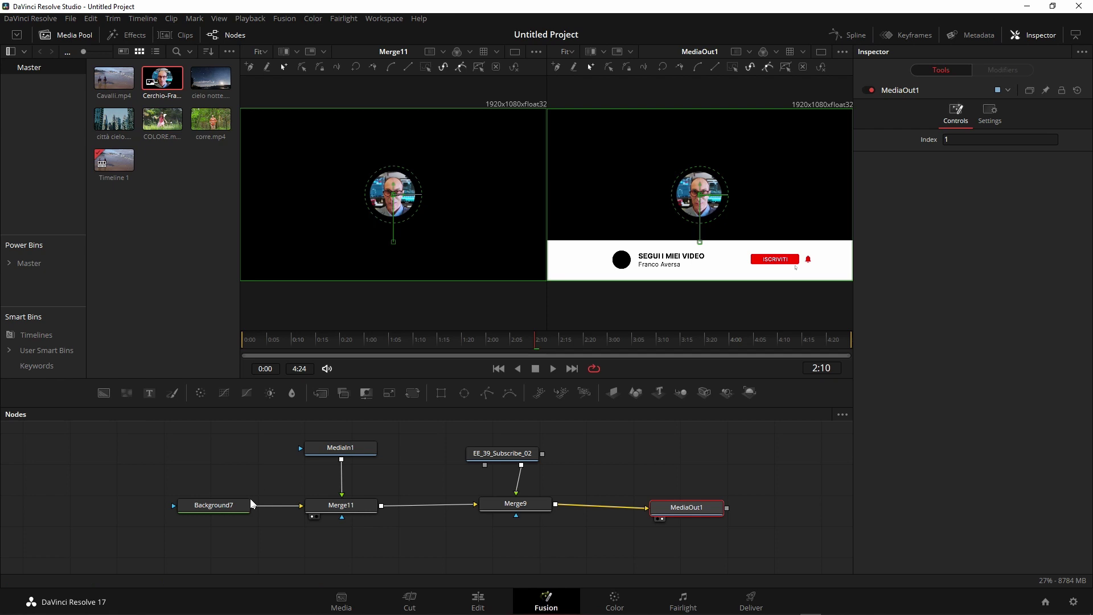
- Set Background7's Alpha to 0 for a transparent backdrop and nudge the photo node
click(216, 504)
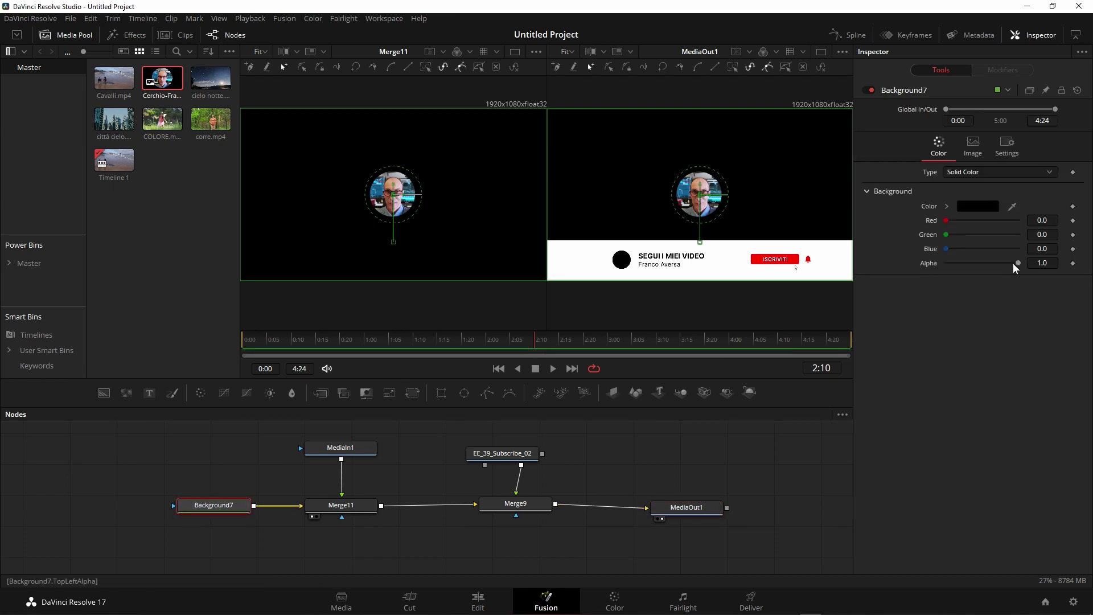
drag(1017, 263, 903, 268)
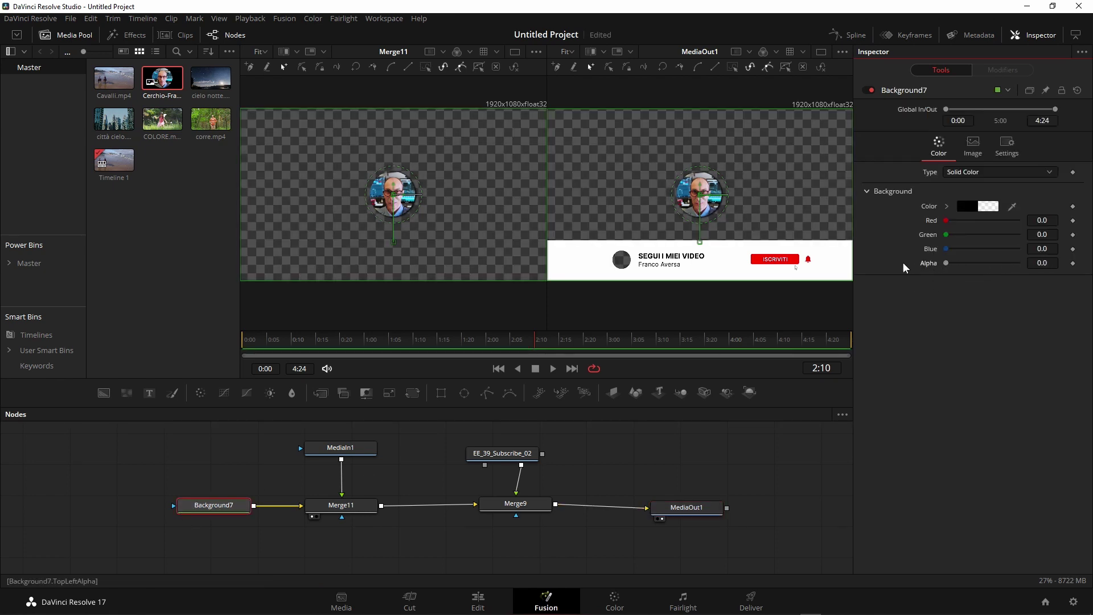
click(335, 454)
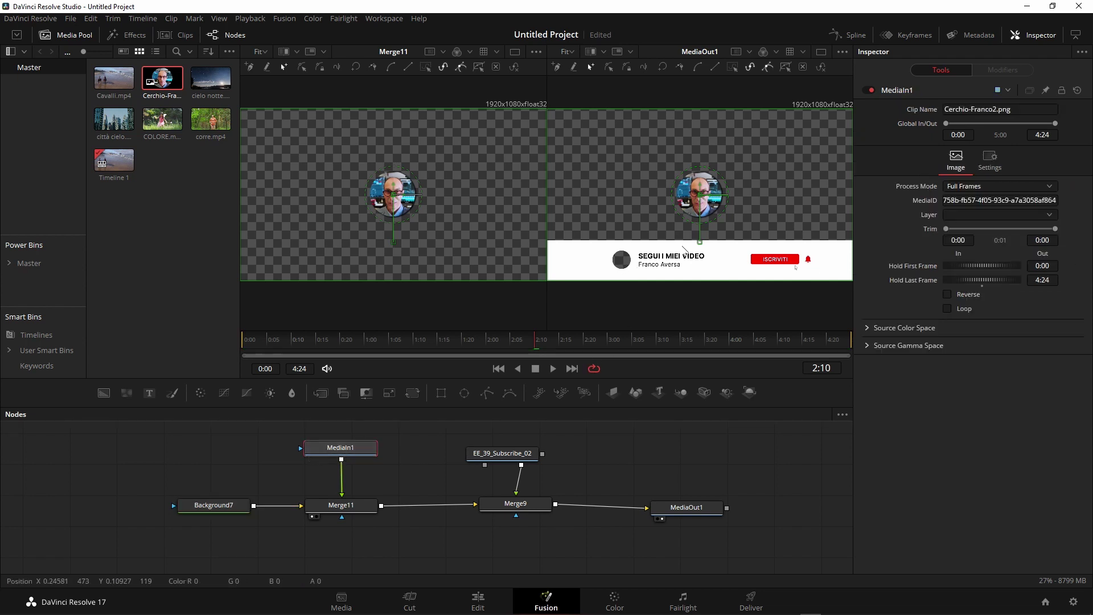
drag(362, 453, 364, 453)
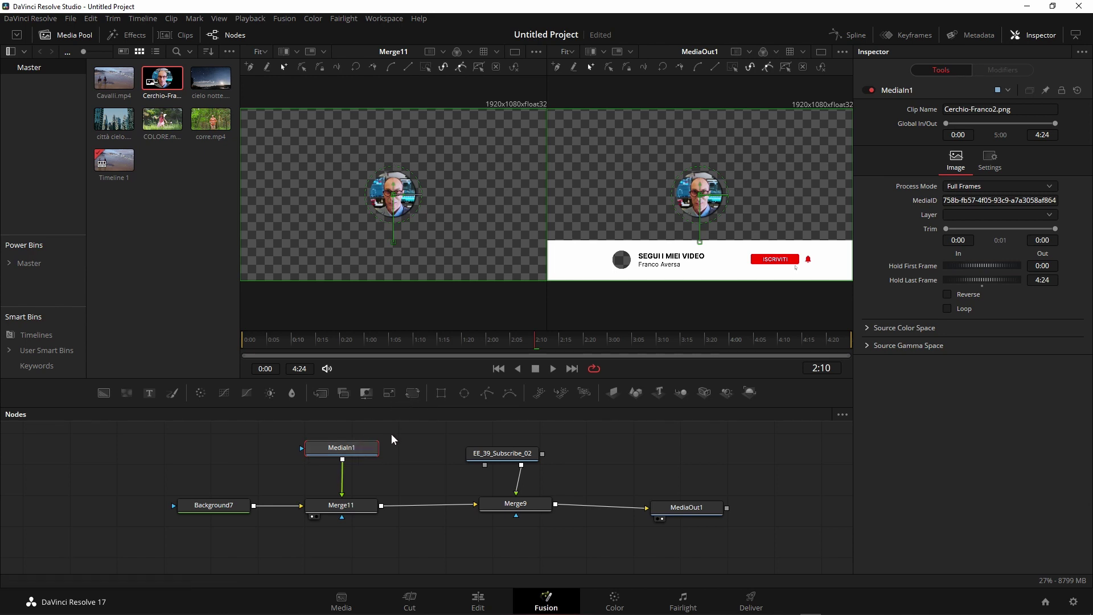
- Insert a Transform after MediaIn1 with Size 0.416, Center X -1.126 and Y -0.847
drag(358, 449, 360, 441)
drag(412, 394, 349, 472)
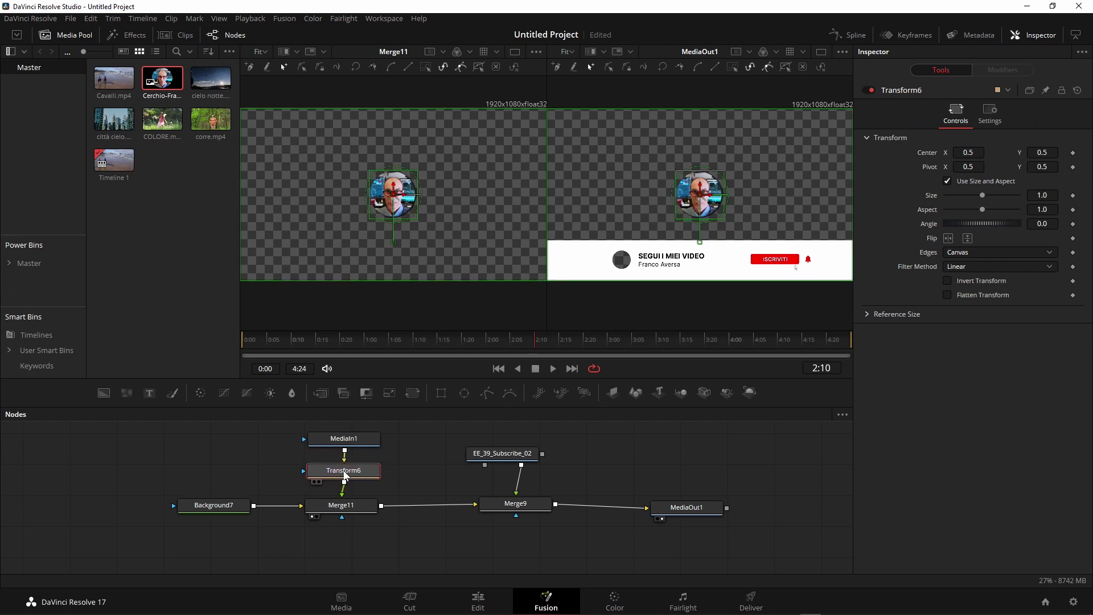
drag(981, 194, 966, 187)
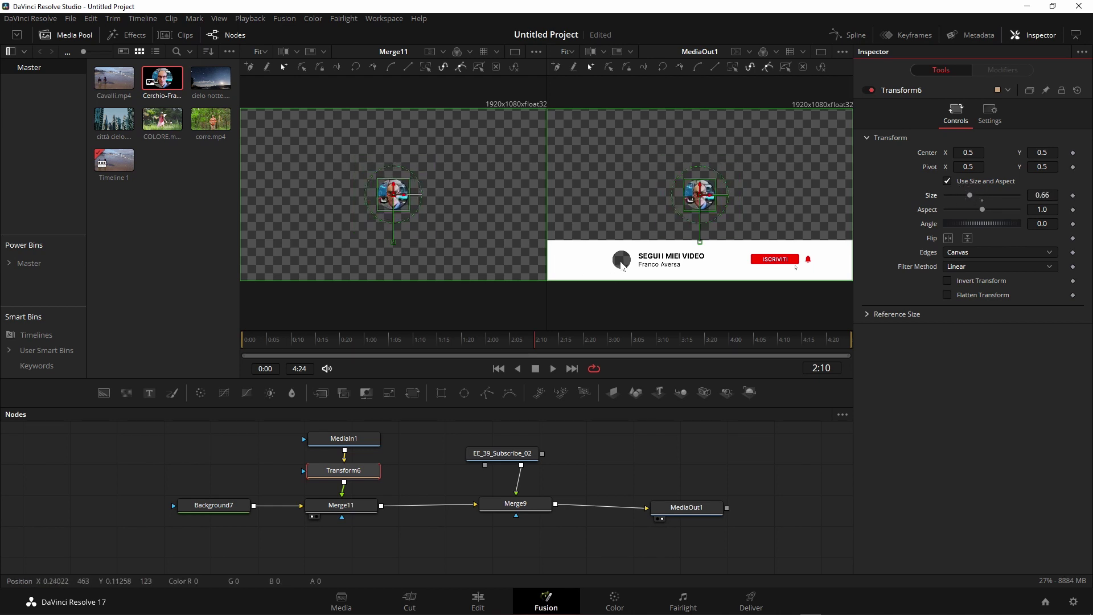
drag(1043, 153, 860, 152)
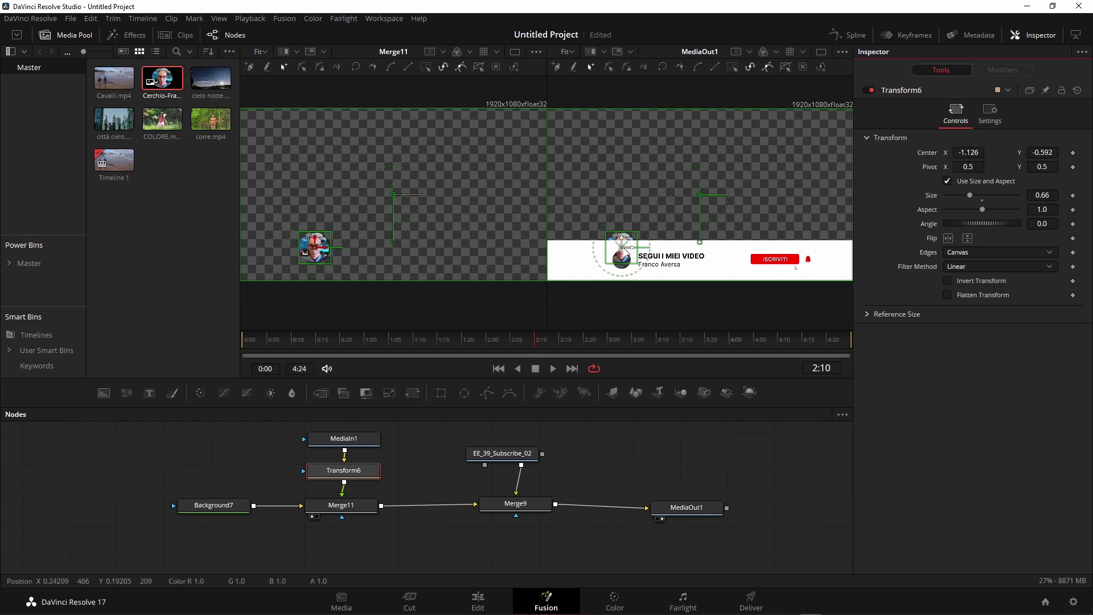
drag(1044, 152, 1023, 153)
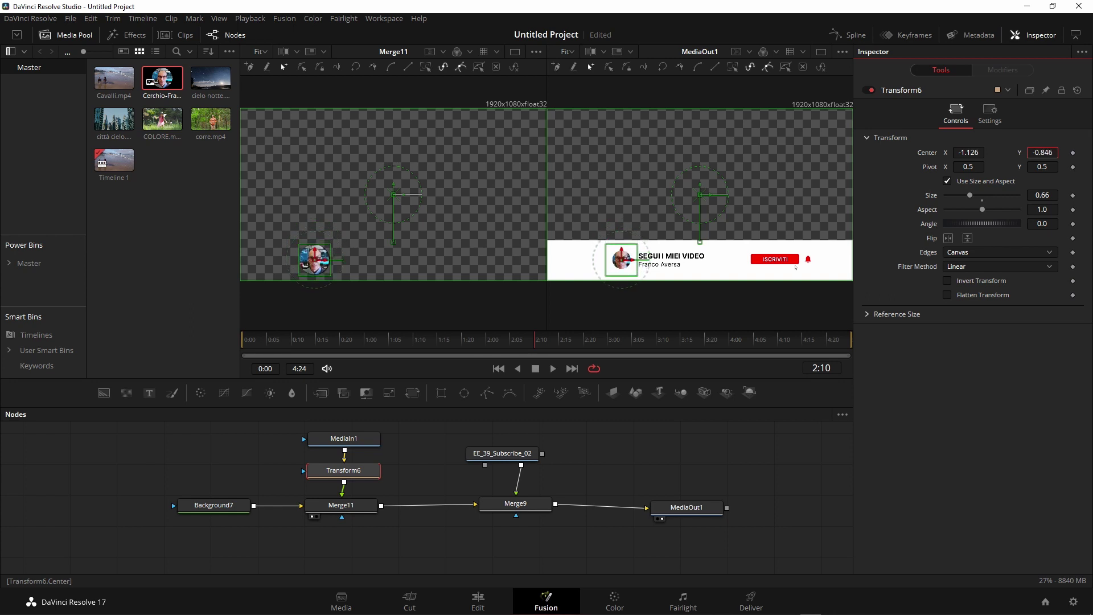
drag(1040, 196, 1019, 195)
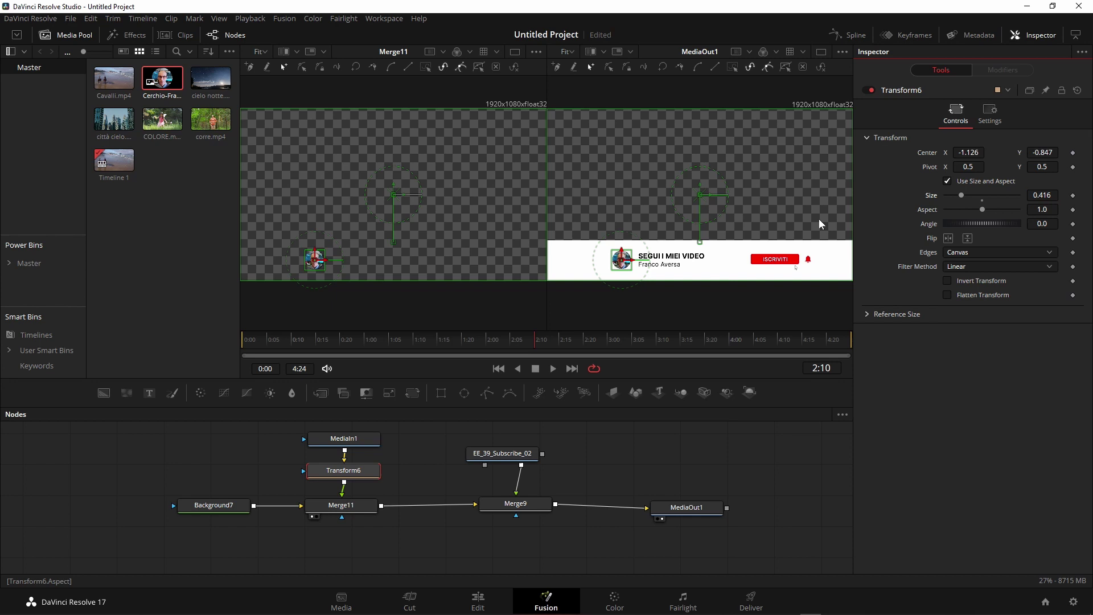
- Scrub back to the animation start to check the photo's placement in the circle
click(514, 342)
drag(513, 343, 262, 350)
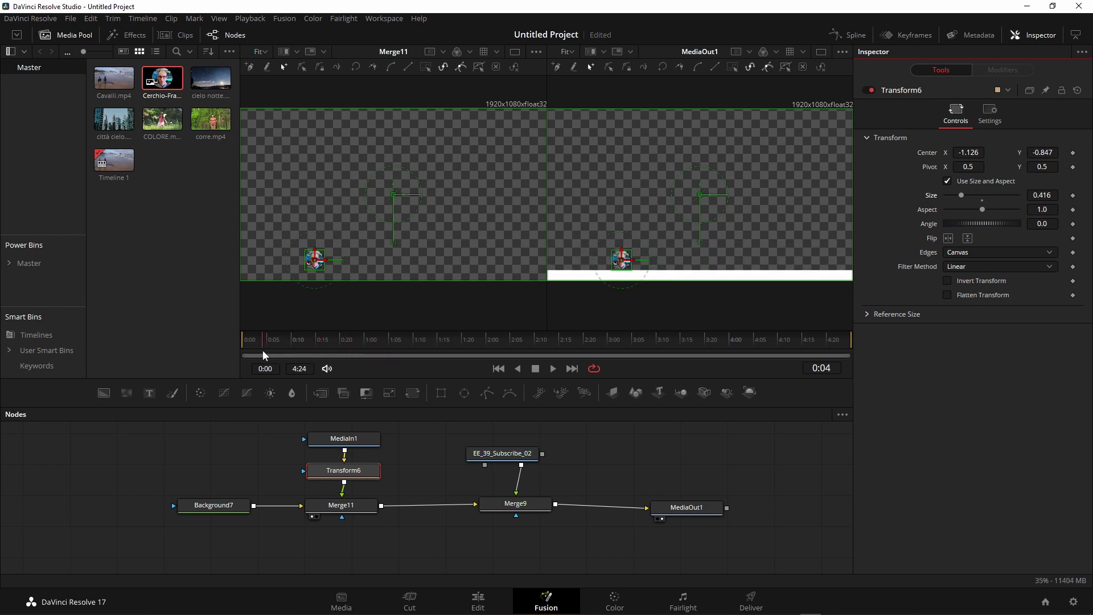
drag(263, 351, 318, 358)
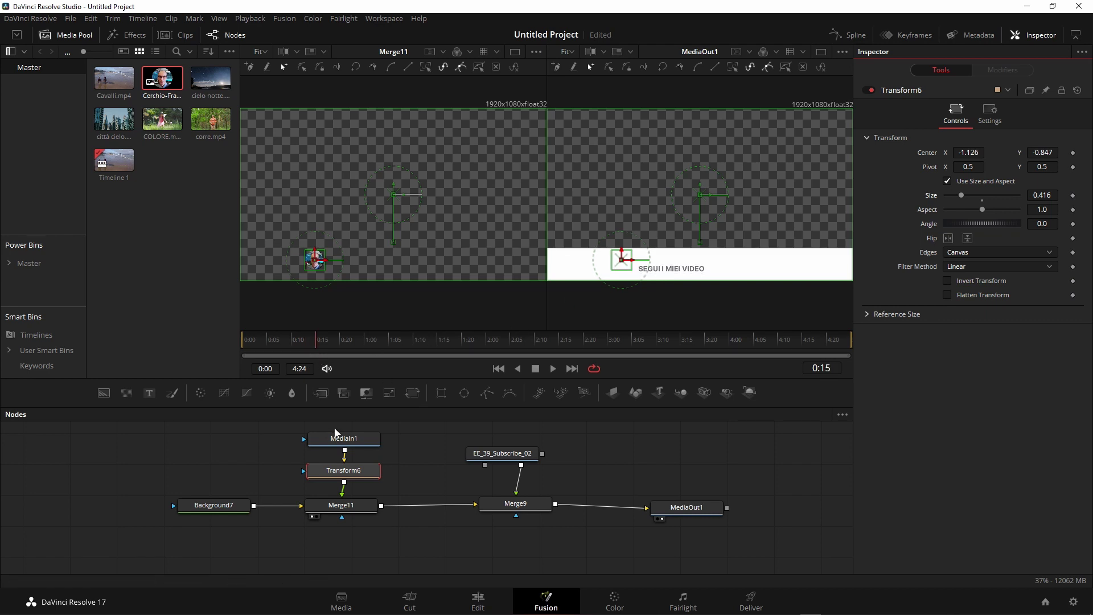
click(348, 438)
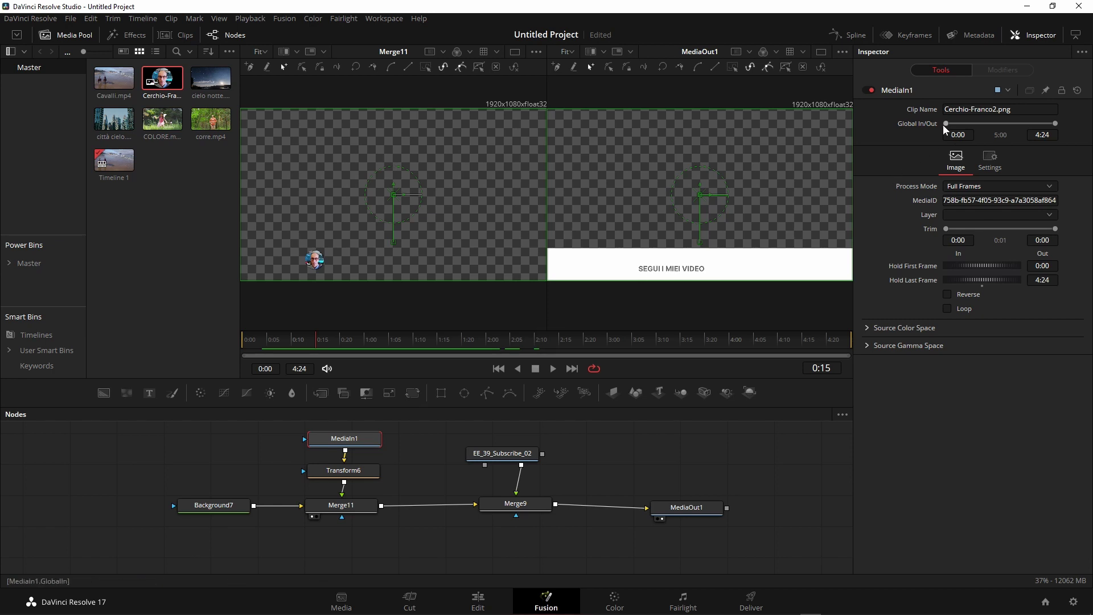
- Move MediaIn1's Global In to 0:16 and scrub back to check the photo's timing
drag(945, 124, 959, 125)
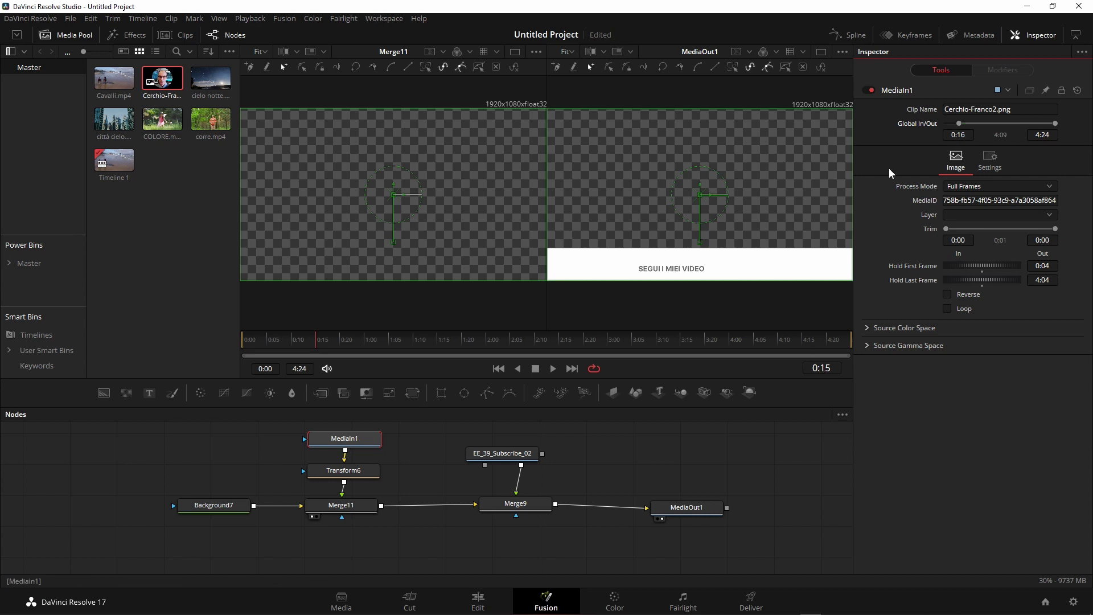
drag(306, 344, 231, 350)
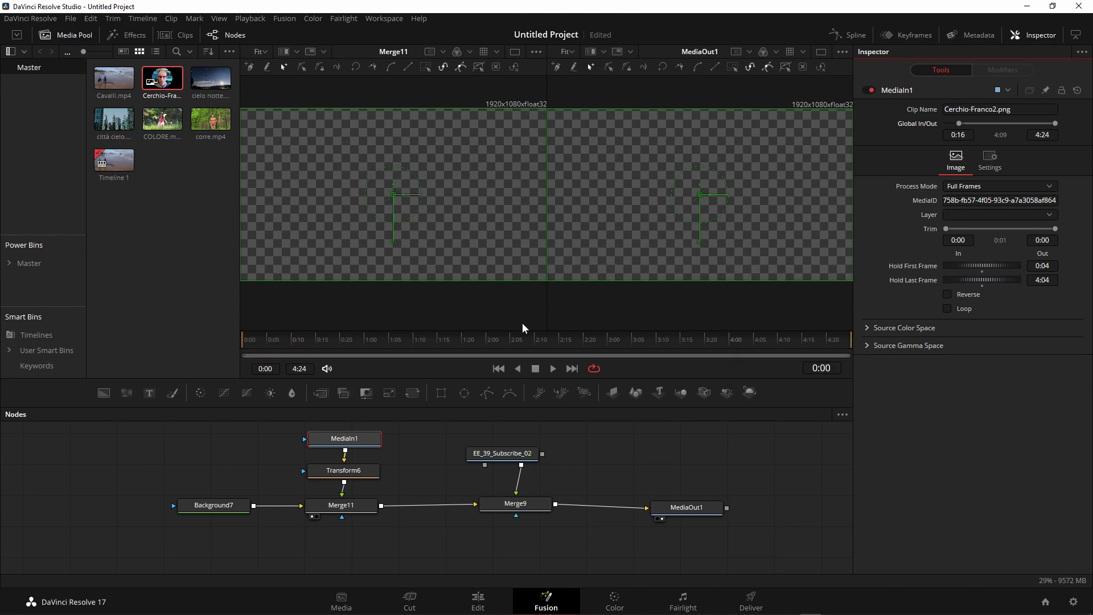
drag(246, 341, 411, 337)
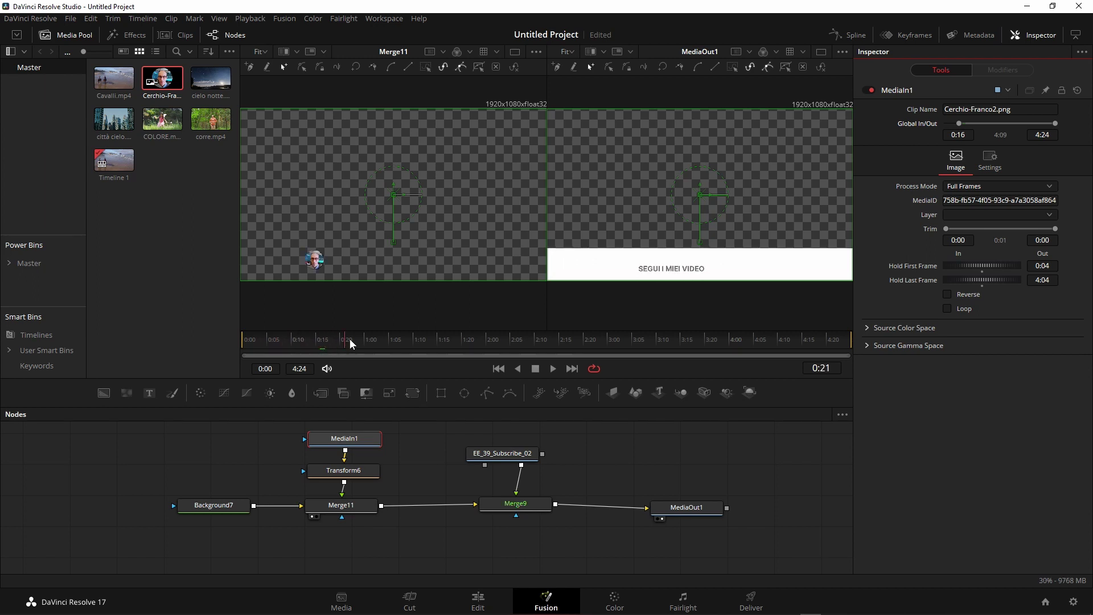
- Preview through the ISCRITTO final frame, then box-select the nodes from MediaIn1 to Merge9
click(415, 337)
drag(416, 340, 636, 342)
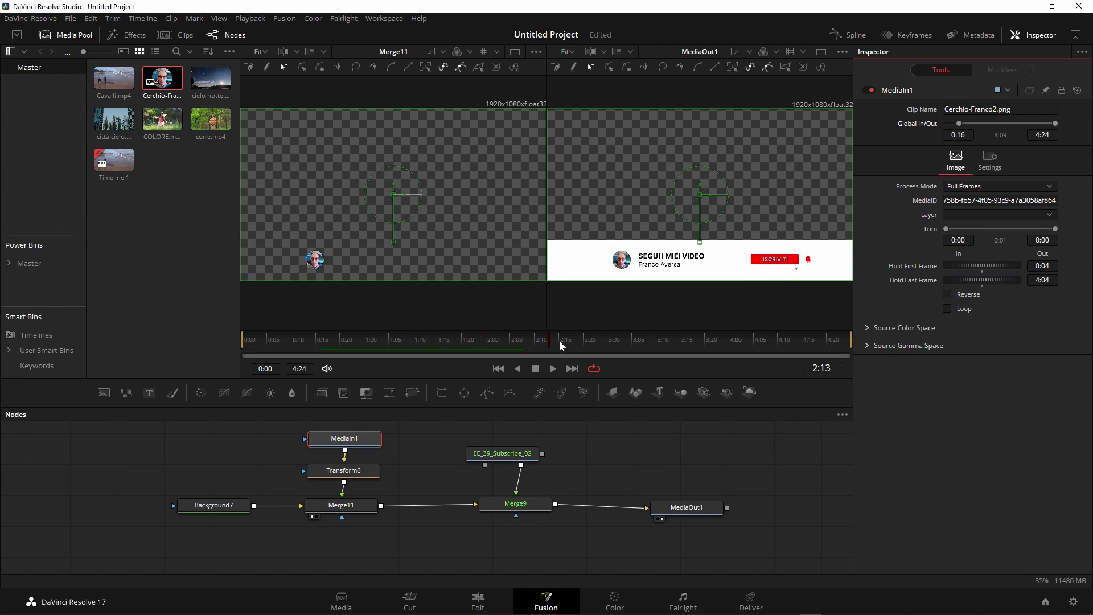
drag(813, 344, 847, 340)
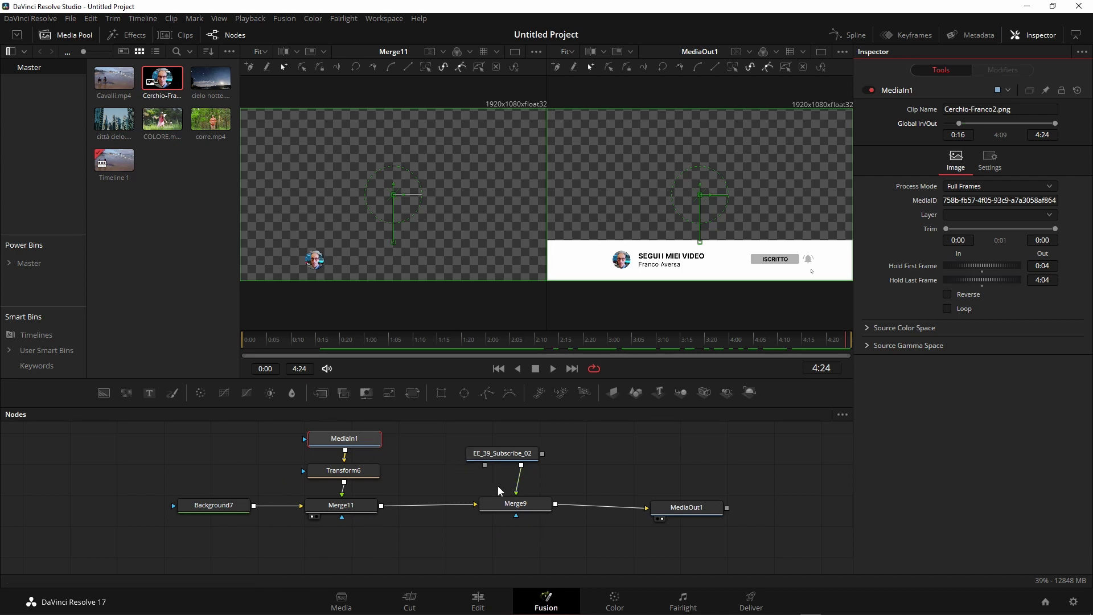
drag(498, 486, 490, 511)
drag(142, 437, 577, 555)
- Open the right-click menu on the selected lower-third nodes
right_click(537, 531)
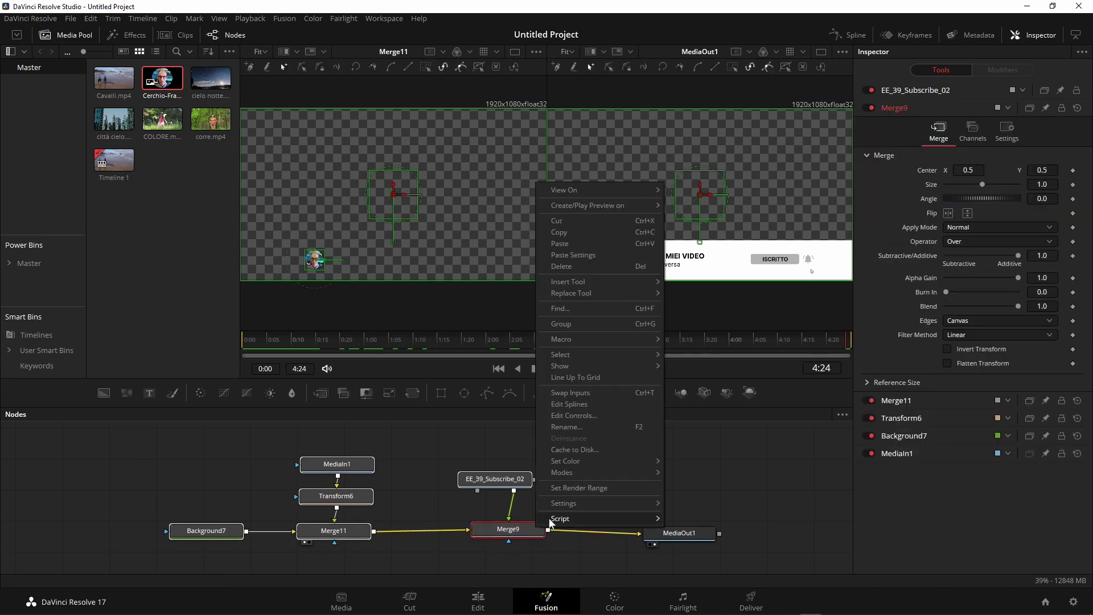
mouse_move(656, 504)
mouse_move(614, 503)
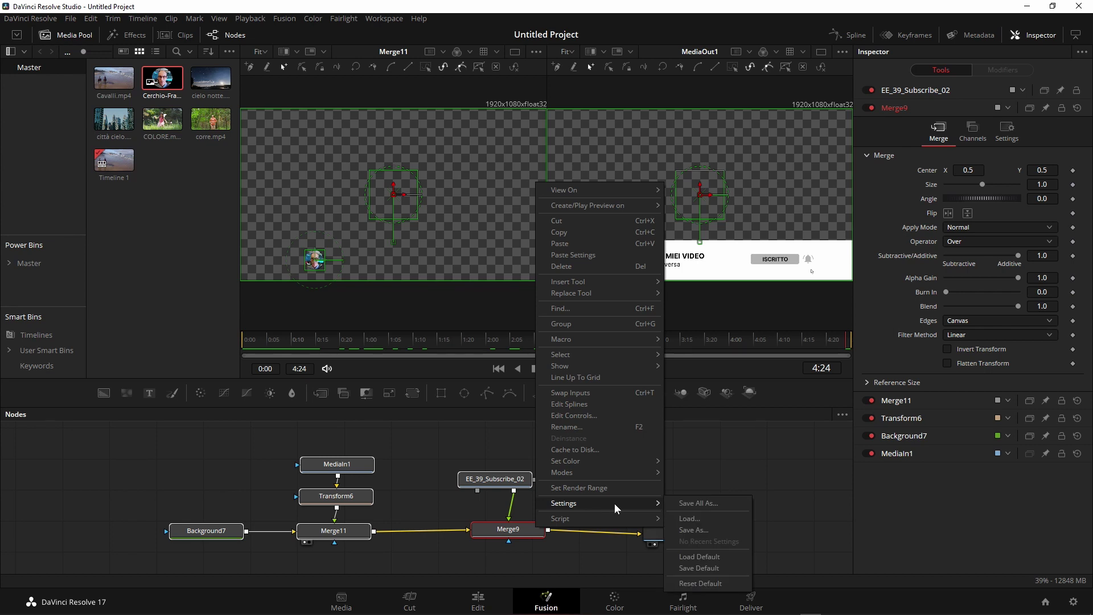
- Back on the Edit page, remove the EE_39_Subscribe_02 clip from Video 2
click(488, 593)
click(481, 598)
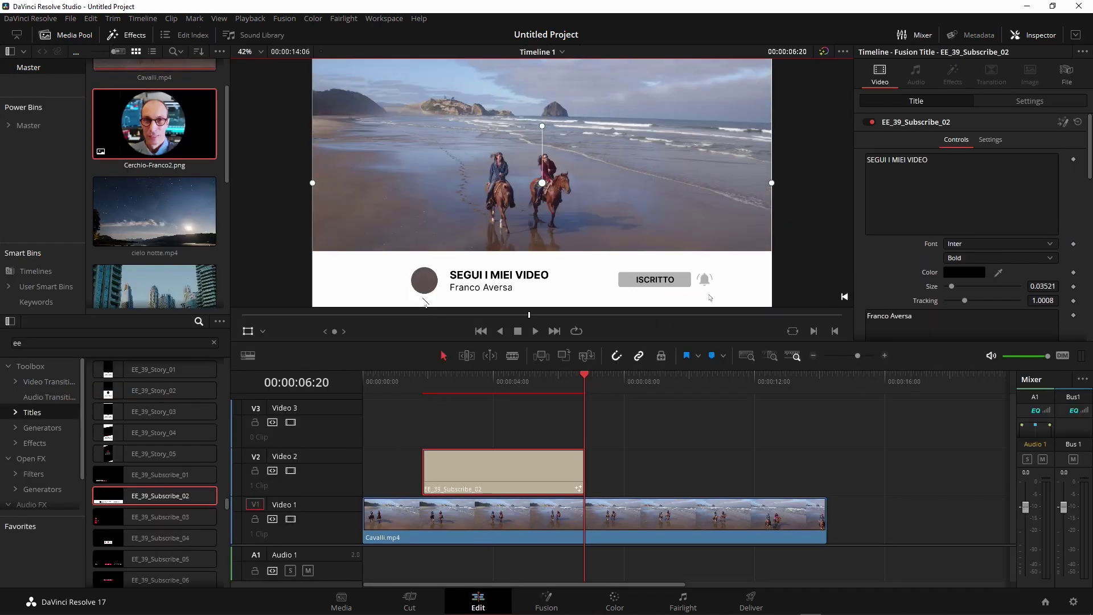
drag(546, 6, 640, 12)
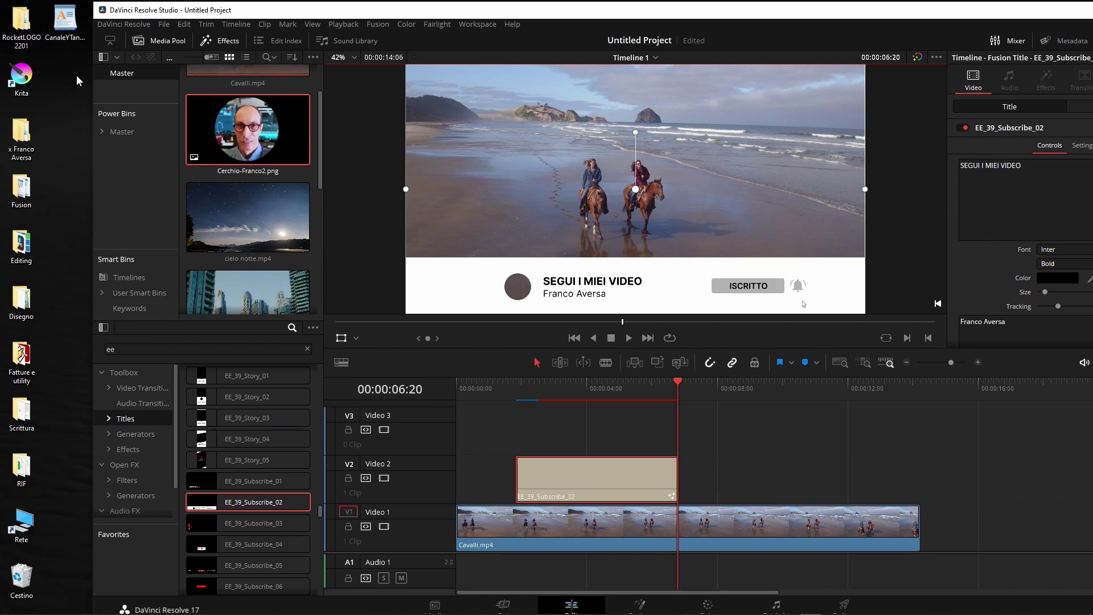
click(562, 479)
key(ctrl+z)
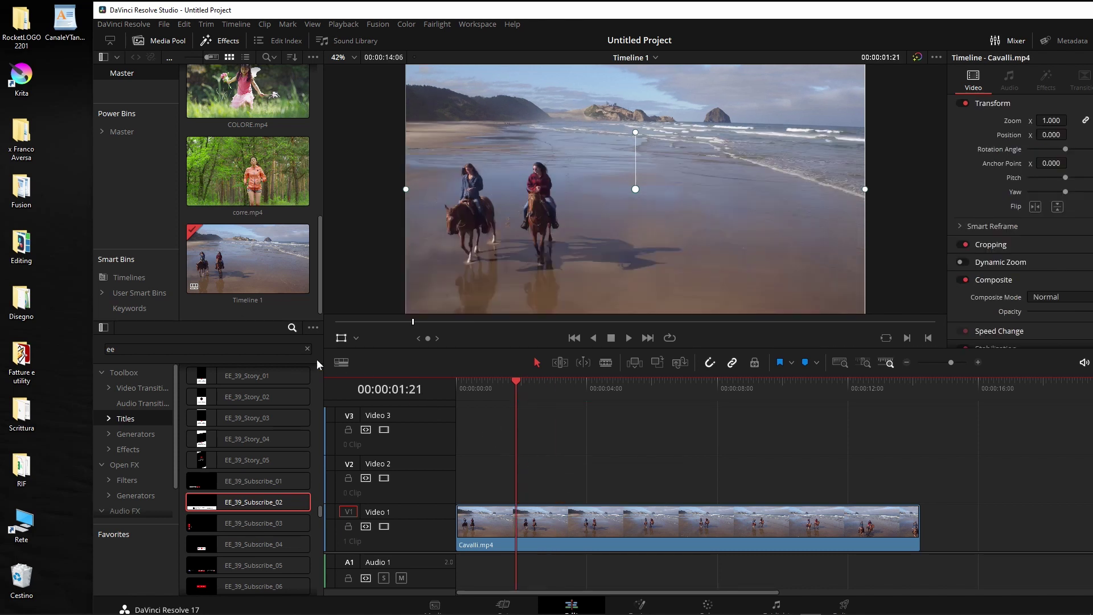
- Create Fusion Composition 1 in the media pool and place it on Video 2 above Cavalli.mp4
right_click(294, 304)
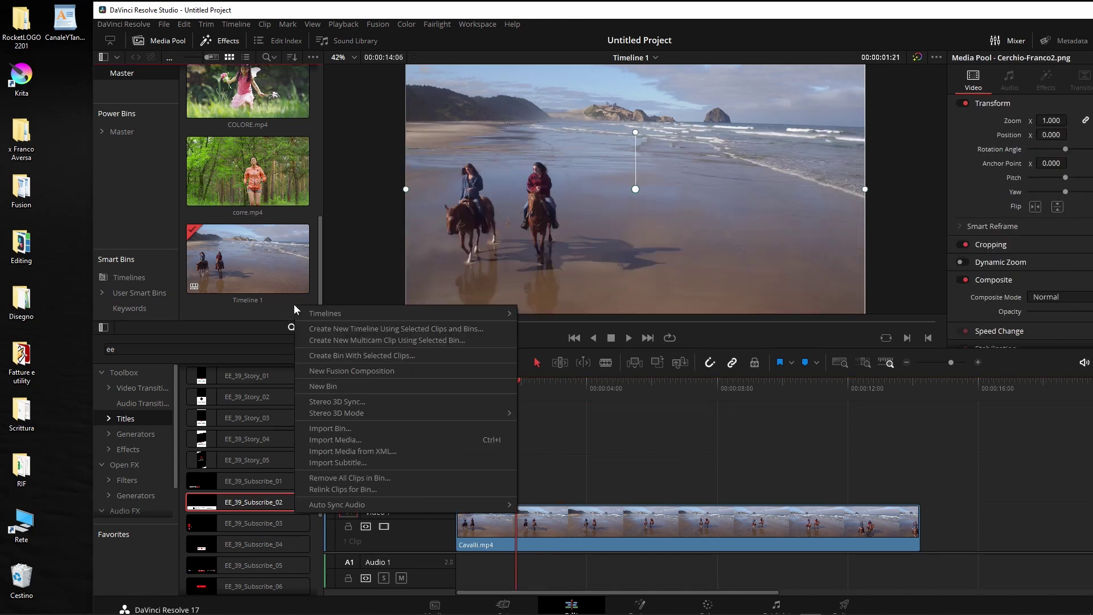
click(349, 371)
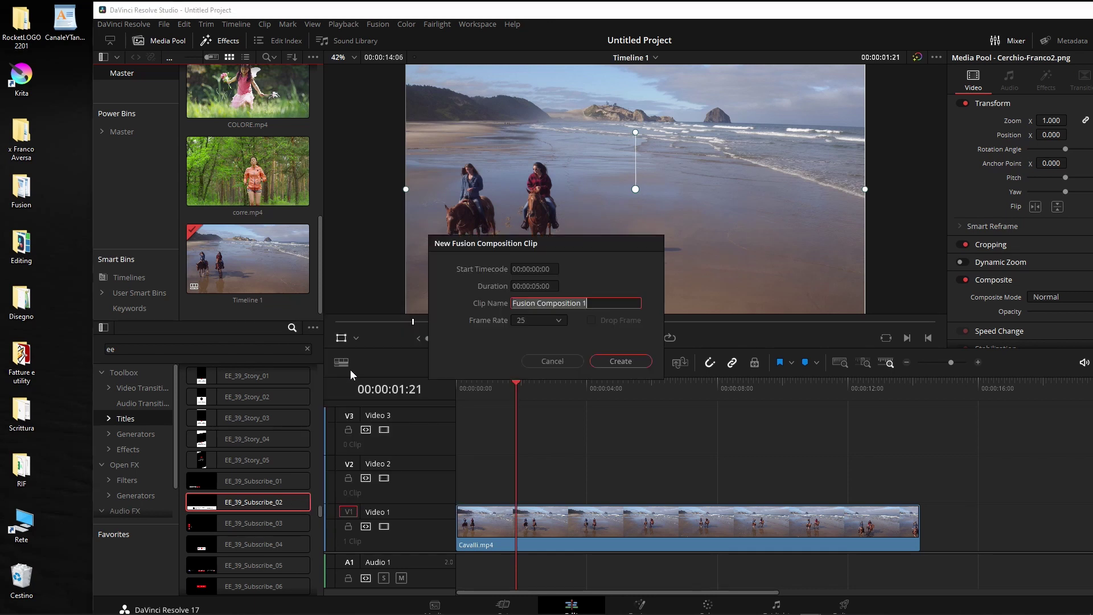
click(613, 362)
drag(266, 261, 507, 463)
click(586, 482)
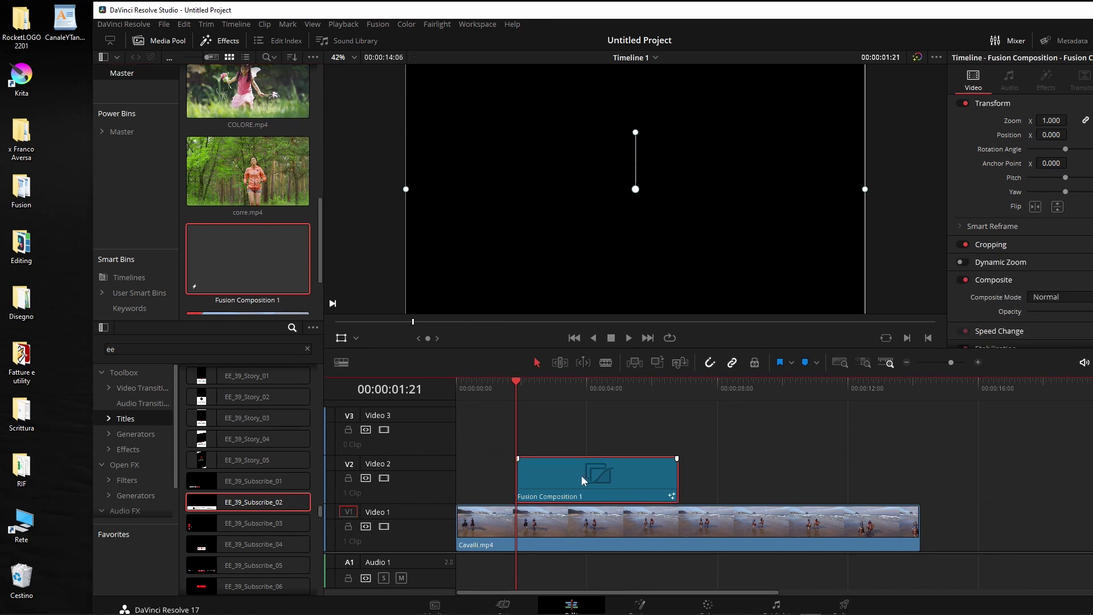
- View Fusion Composition 1's MediaOut1 on the Fusion page showing the banner, then return to Edit
click(642, 603)
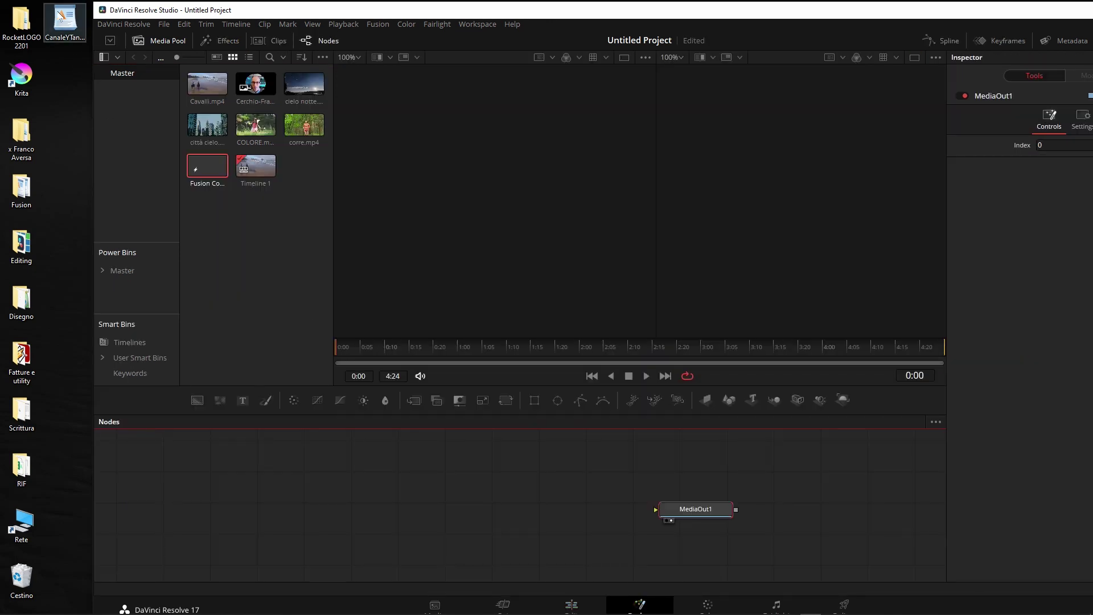
mouse_move(65, 22)
mouse_down()
mouse_move(307, 358)
mouse_move(488, 523)
mouse_move(675, 521)
mouse_up()
click(671, 520)
drag(364, 342, 477, 383)
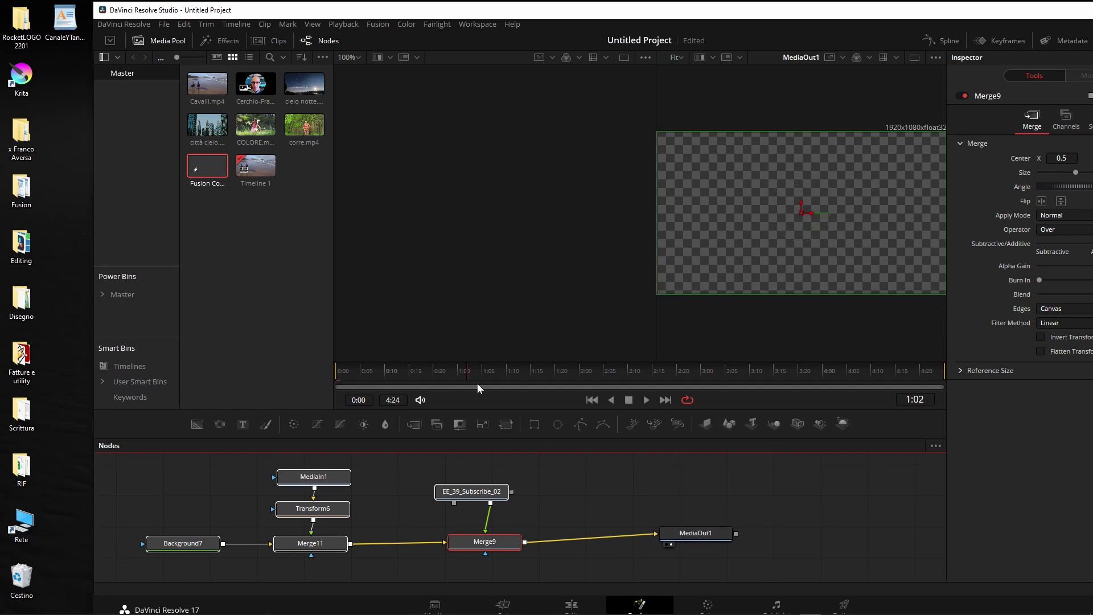
click(585, 384)
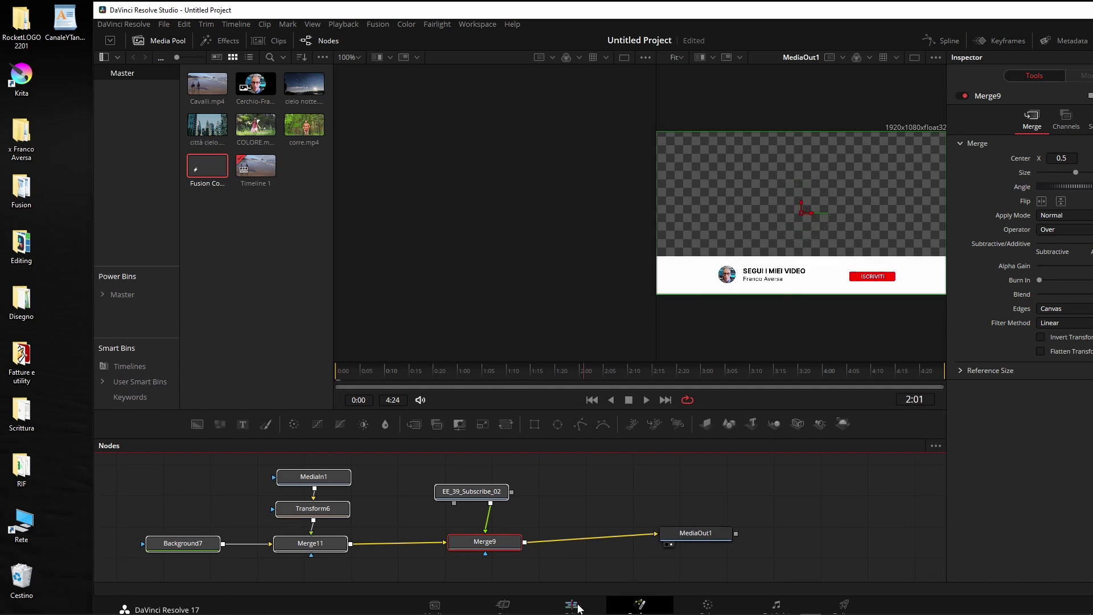
click(579, 608)
drag(1082, 10, 1009, 15)
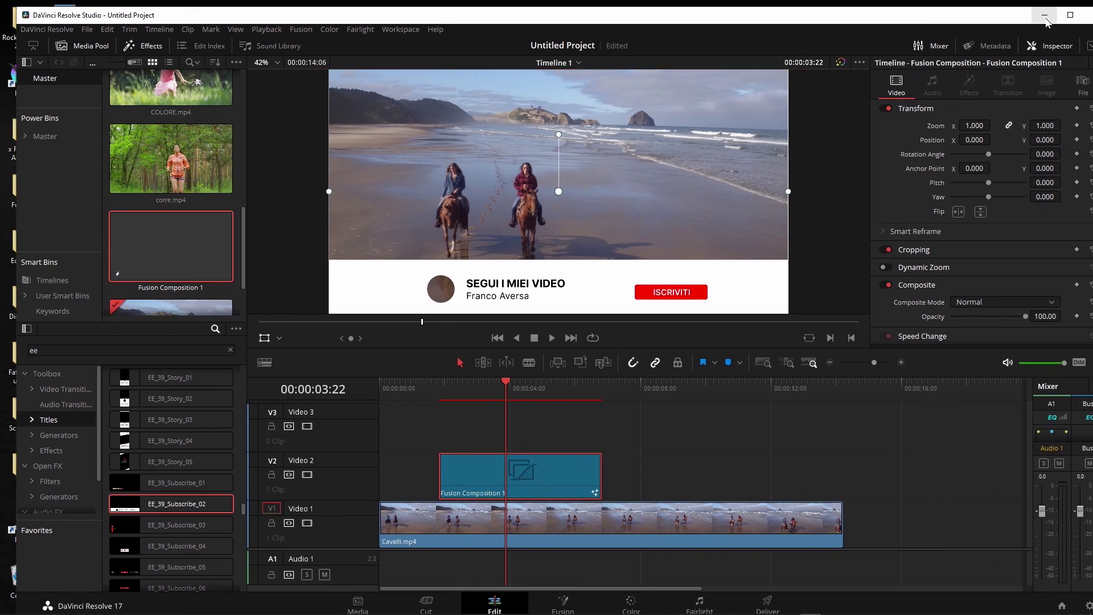
- Maximize the window and open the YouTube power bin under Master
click(1071, 14)
drag(464, 395, 514, 395)
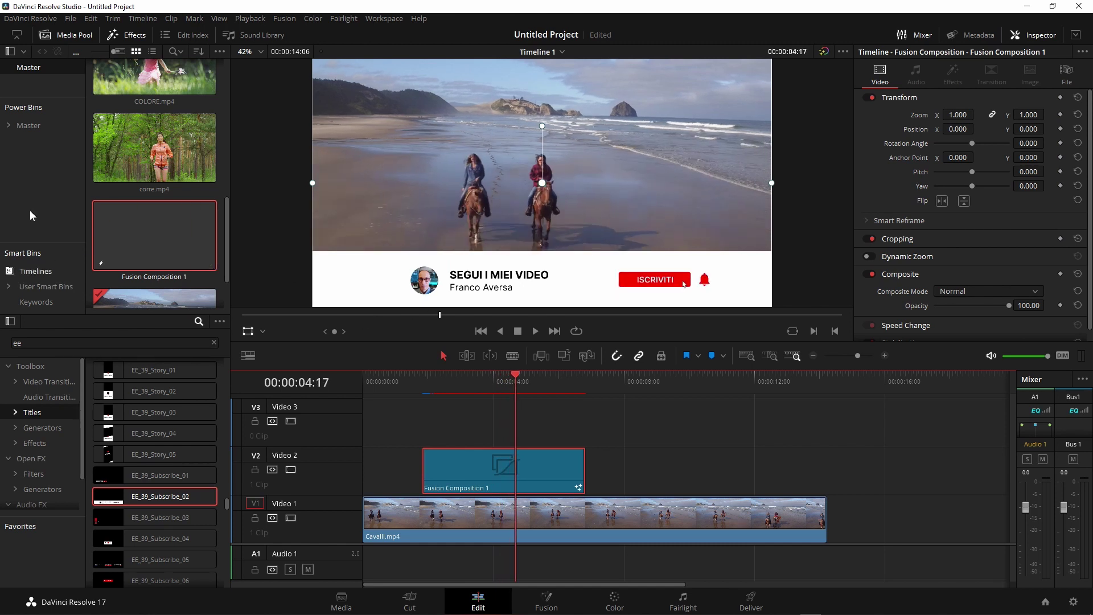
click(21, 126)
scroll(210, 296, down, 5)
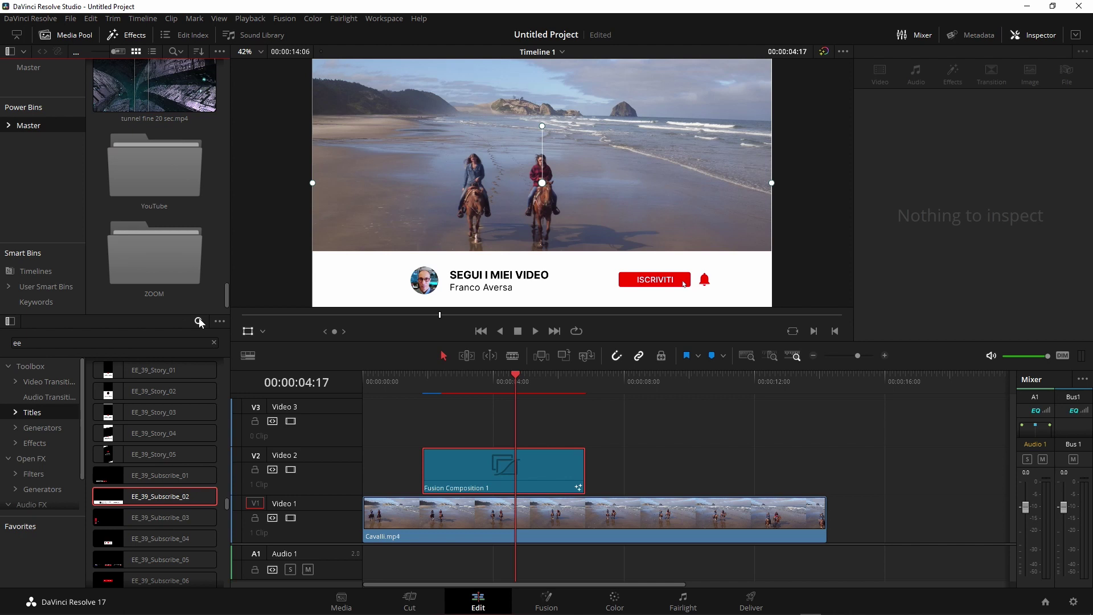
double_click(151, 173)
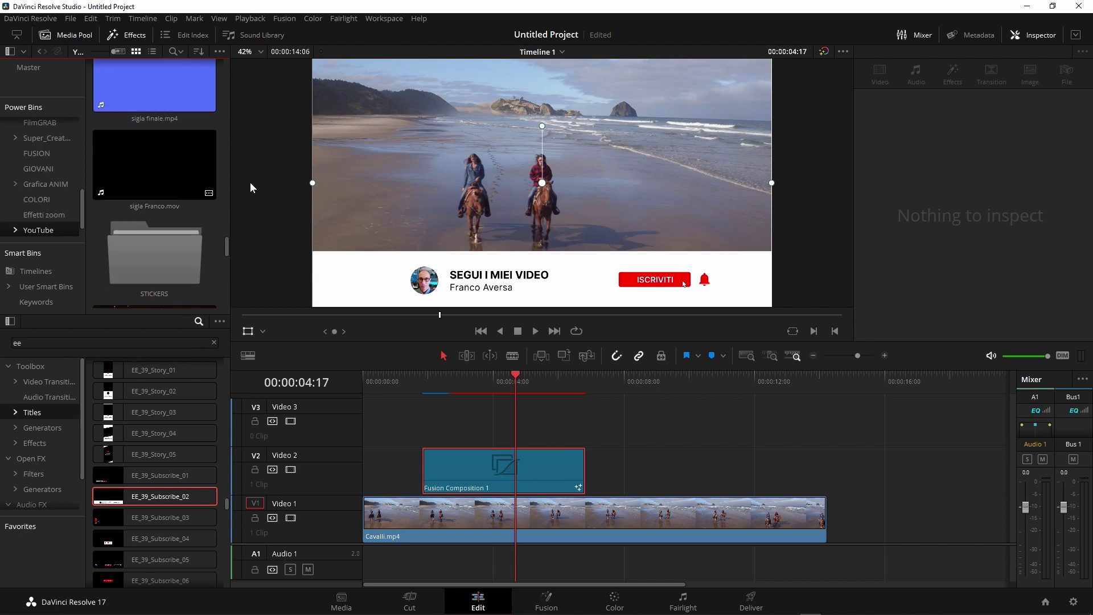
- Store Fusion Composition 1 in the power bin and rename it 'Youtube animazione 02'
click(454, 457)
mouse_move(477, 473)
mouse_down()
mouse_move(201, 215)
mouse_move(206, 223)
mouse_up()
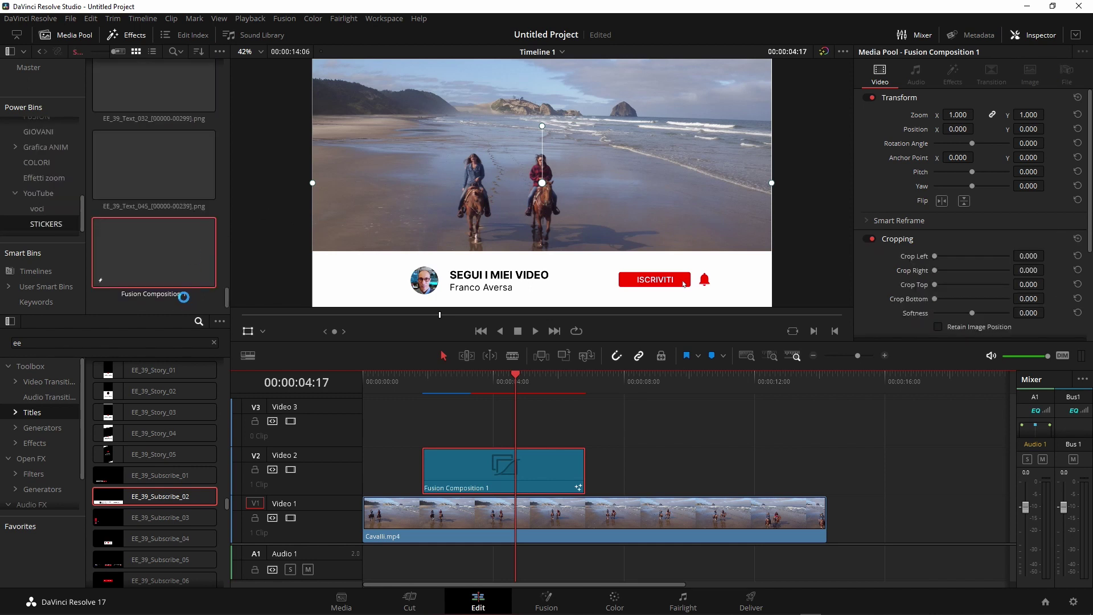
click(181, 295)
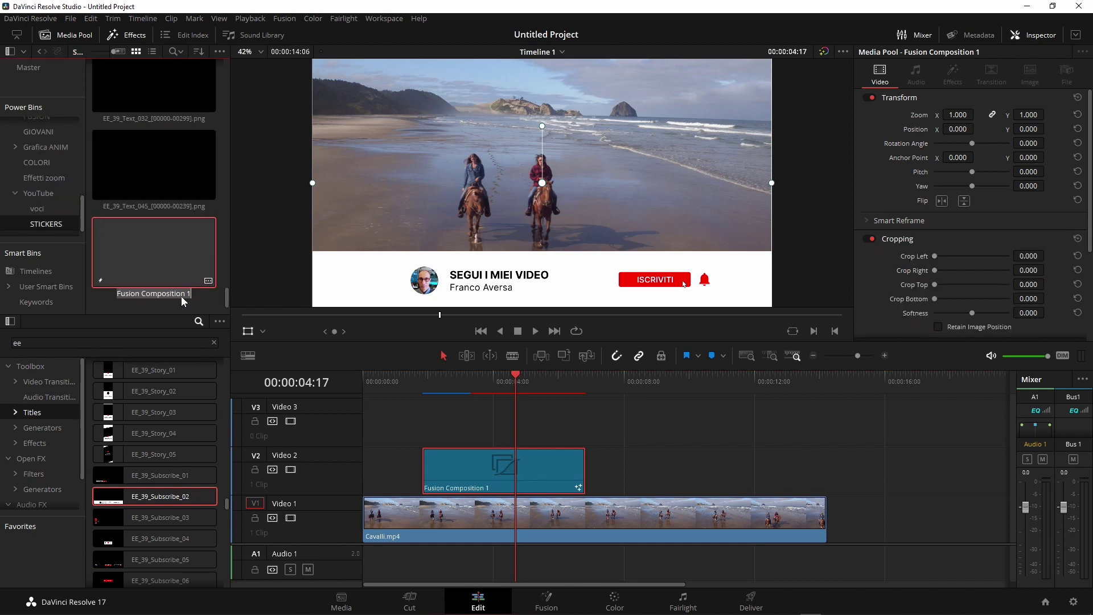
text(Youtub)
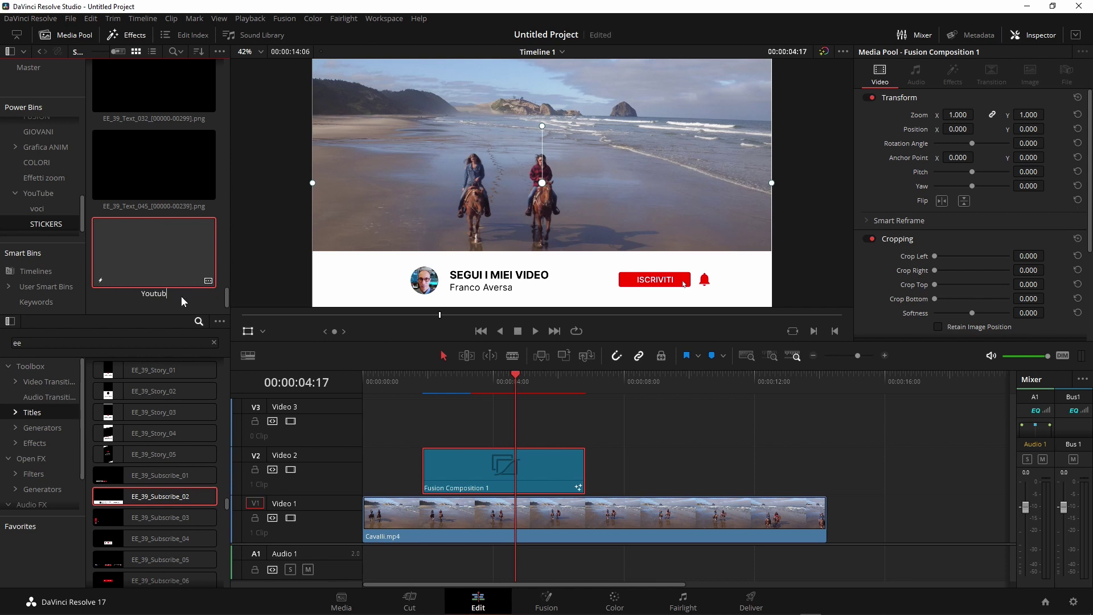
text(e animazione)
text( 02)
key(Return)
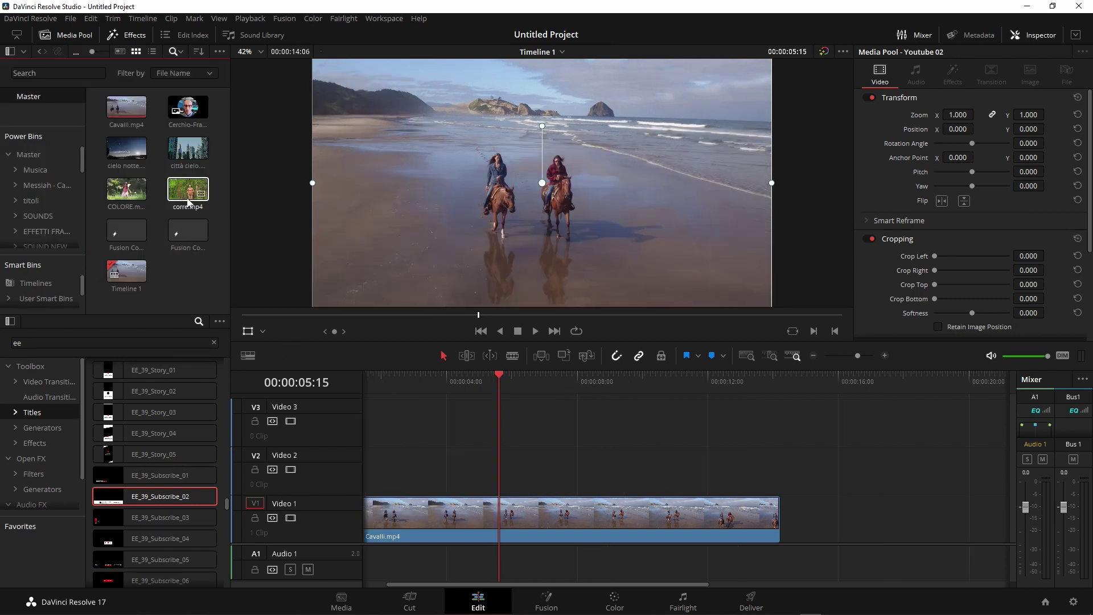
- Place corre.mp4 on Video 1 after Cavalli.mp4
drag(188, 194, 829, 540)
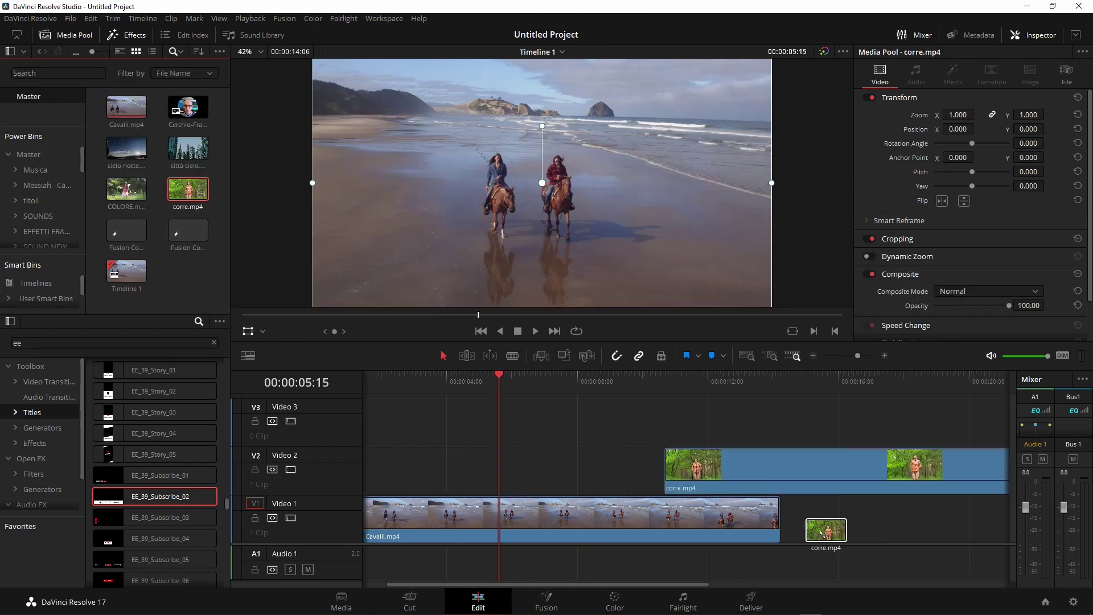
click(852, 420)
scroll(818, 427, right, 5)
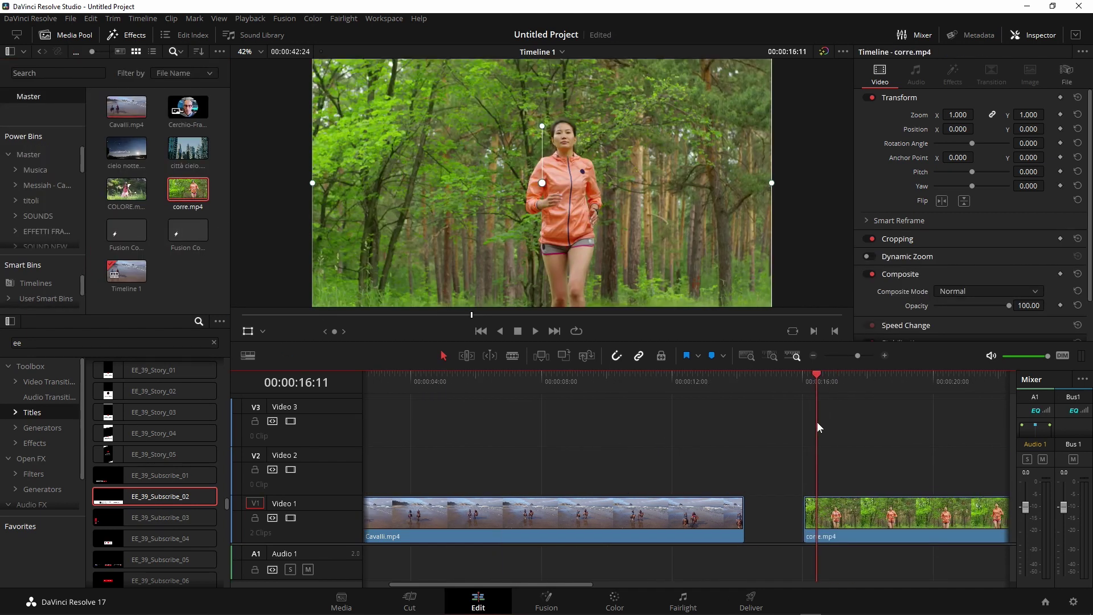
click(576, 382)
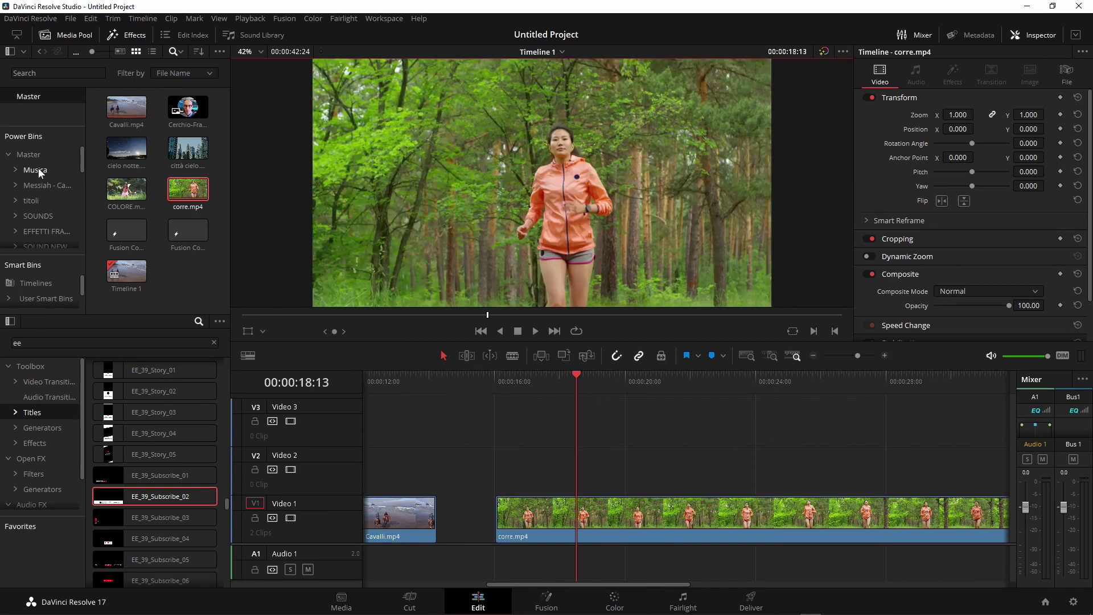
- Lay the Youtube 02 composition from the Master power bin onto Video 2 and play it
click(32, 151)
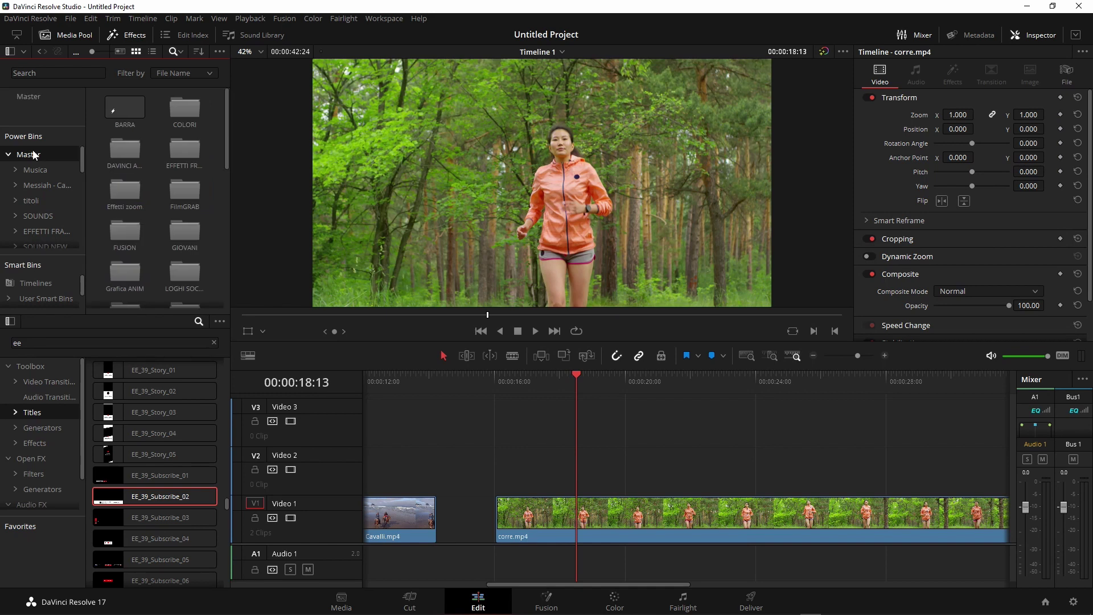
scroll(171, 199, down, 5)
drag(125, 277, 610, 448)
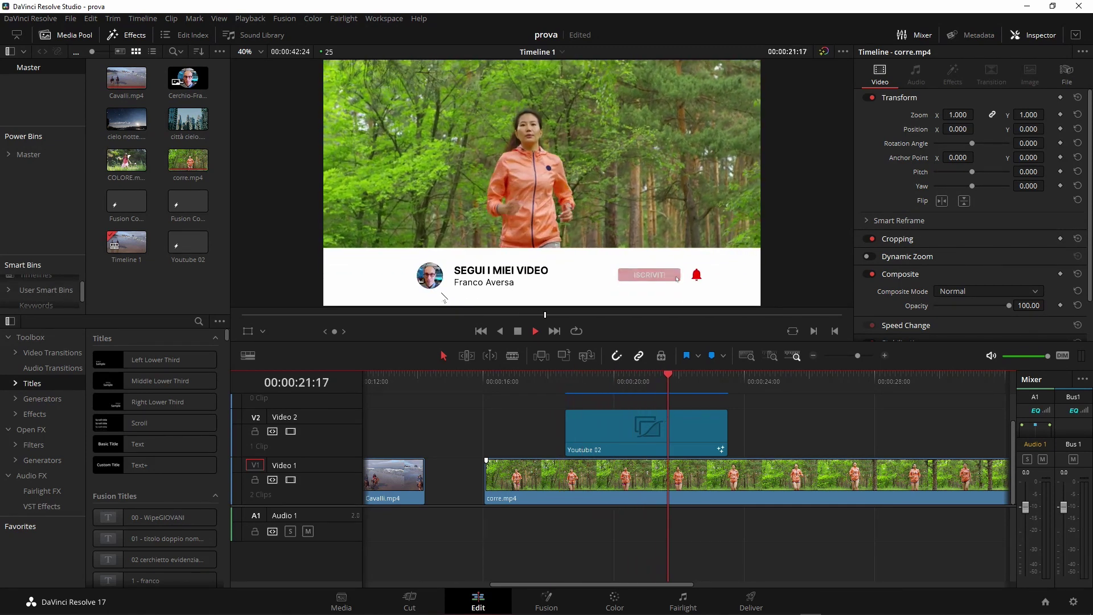
key(space)
- Check the completed banner frame, then open the Youtube 02 clip on the Fusion page
click(593, 385)
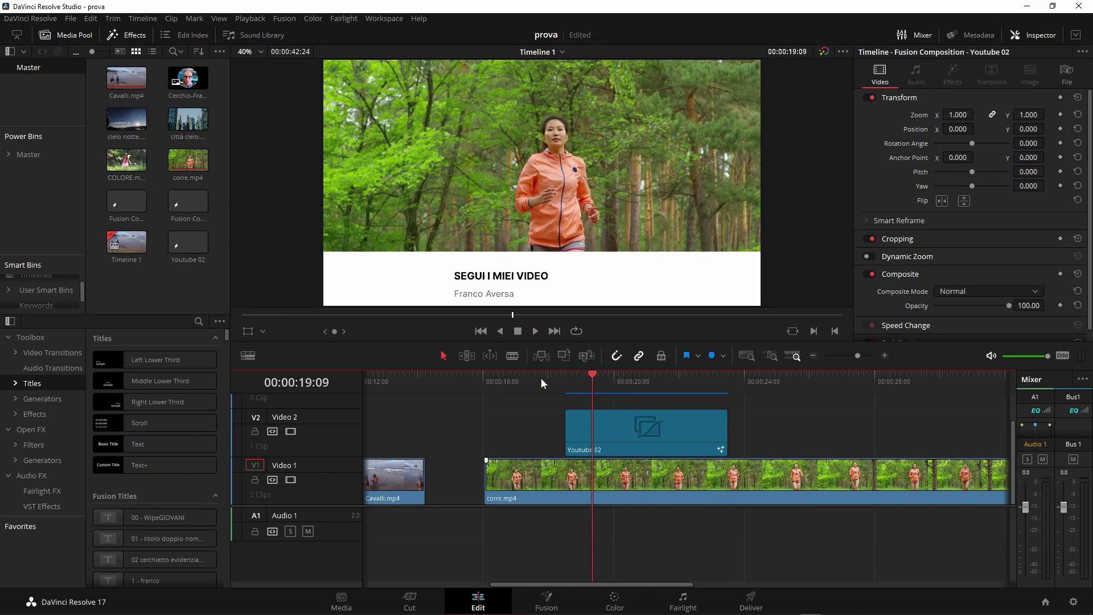
click(644, 390)
click(654, 391)
click(613, 432)
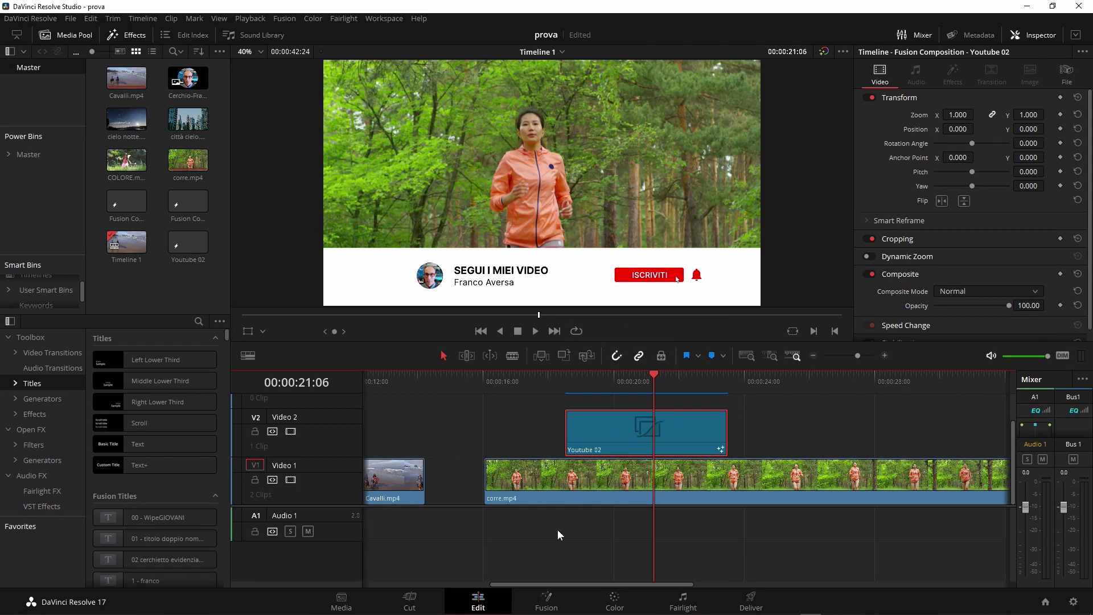
click(550, 601)
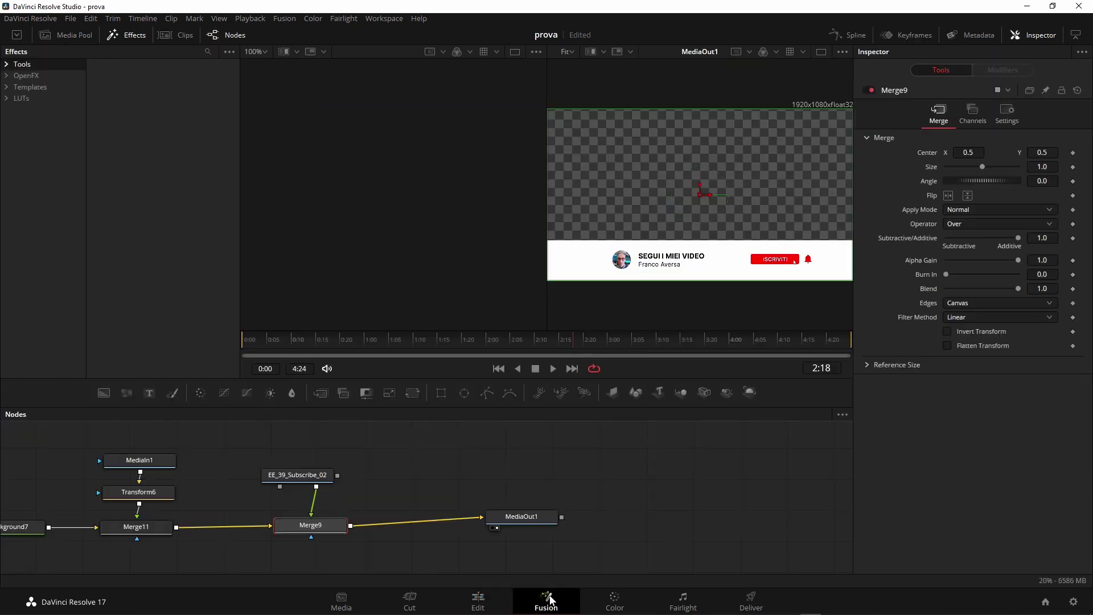
- Inspect the EE_39_Subscribe_02 node's text settings, then return to Edit and deselect the Youtube 02 clip
drag(399, 480, 579, 483)
drag(534, 456, 558, 447)
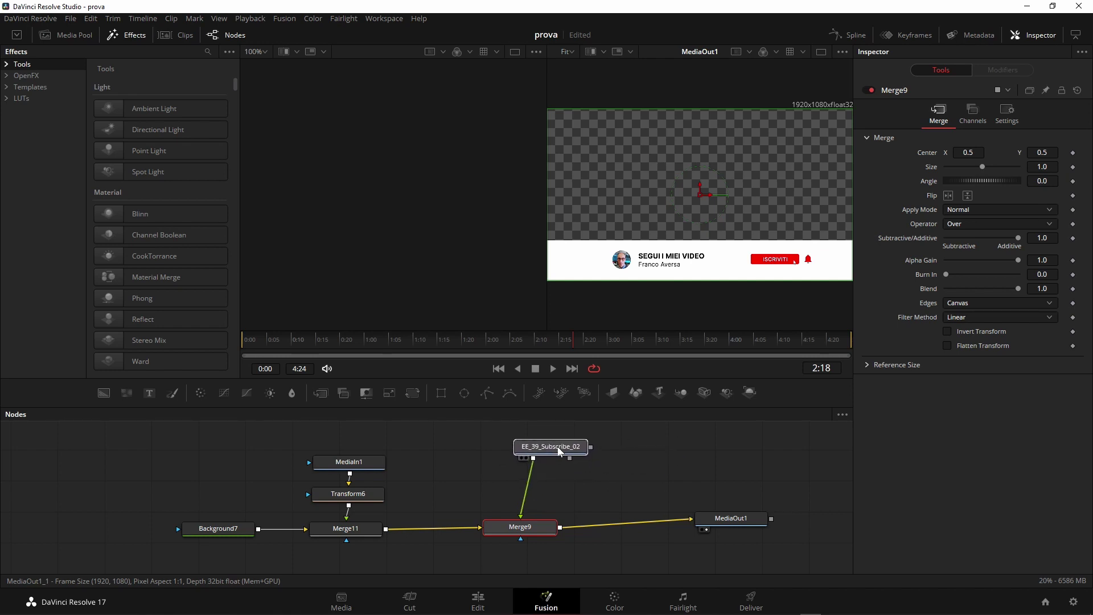
click(550, 446)
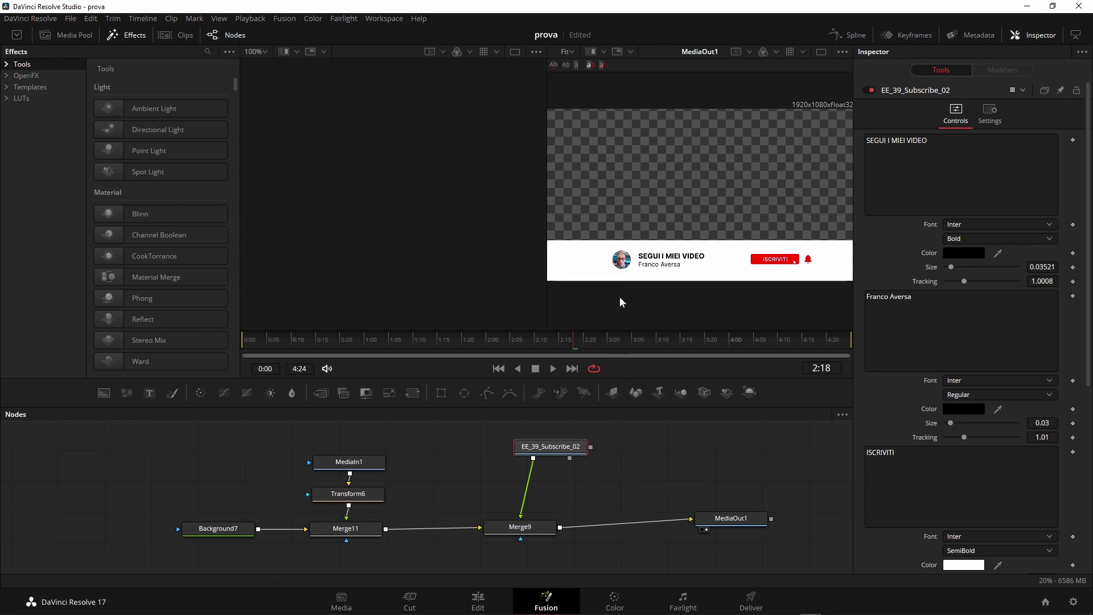
drag(578, 446, 577, 445)
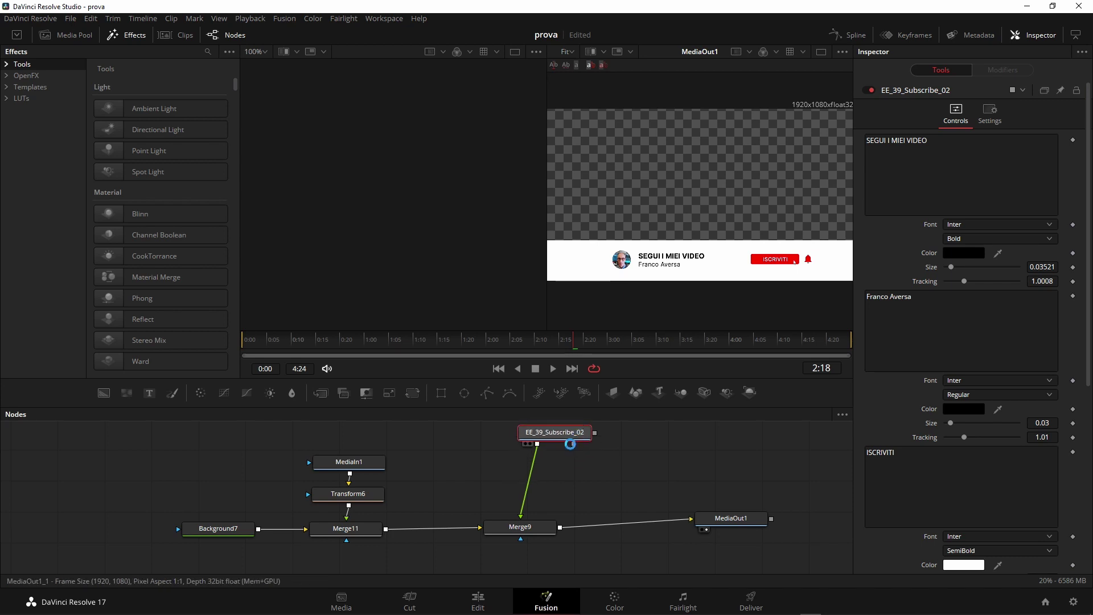
click(479, 599)
click(697, 426)
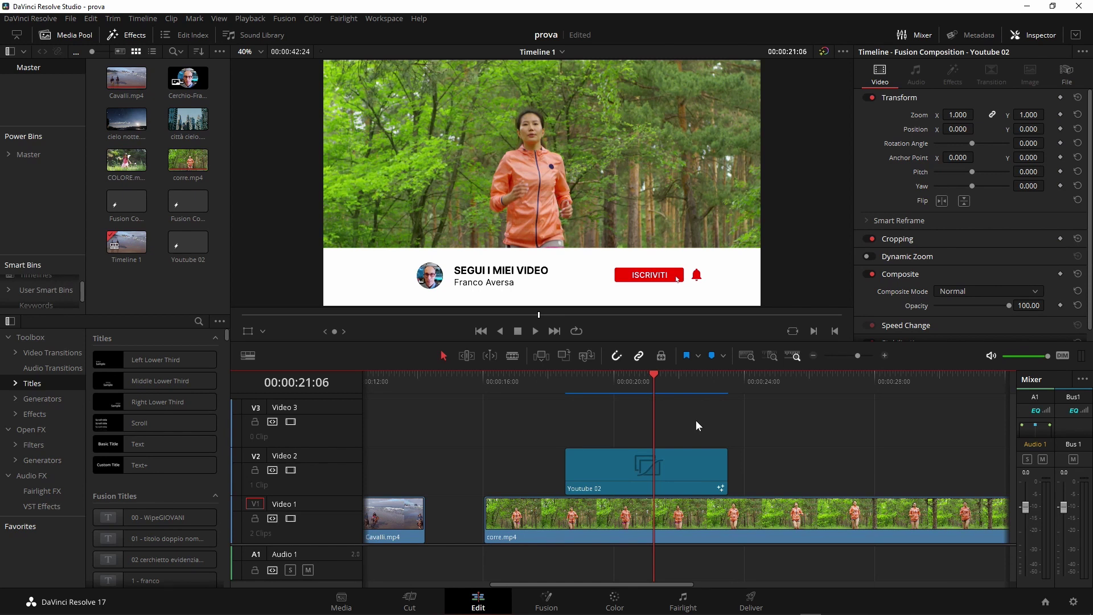